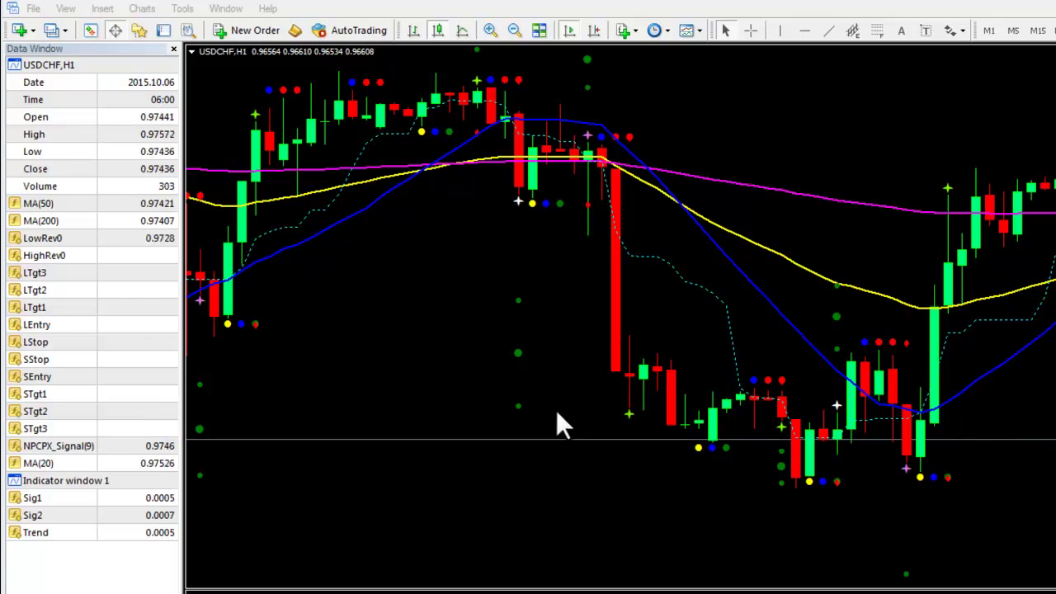
pyautogui.moveTo(636, 412); pyautogui.dragTo(644, 409)
pyautogui.moveTo(532, 354); pyautogui.dragTo(585, 359)
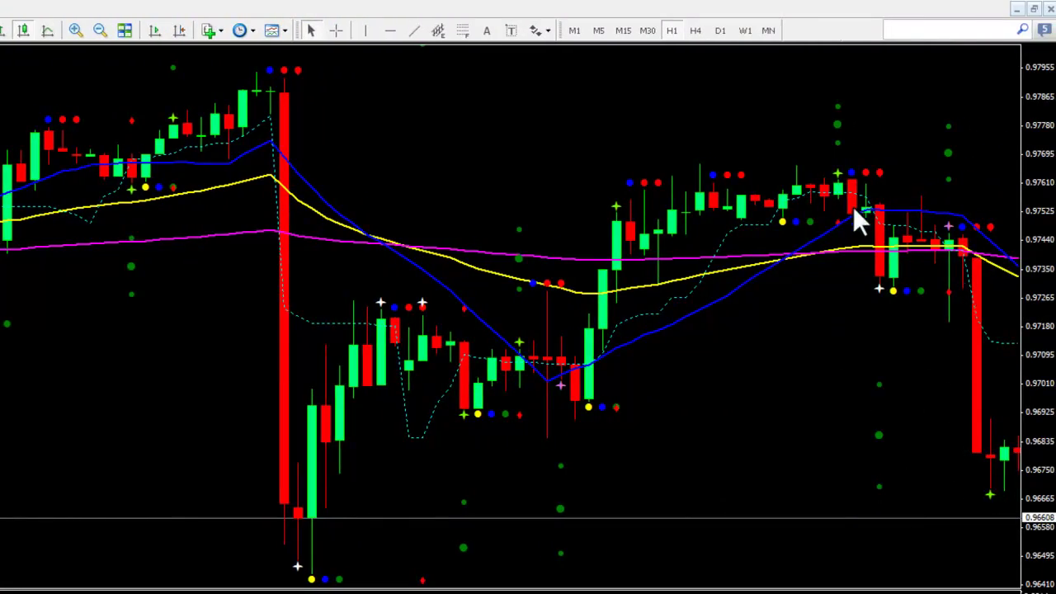
pyautogui.moveTo(886, 288); pyautogui.dragTo(608, 417)
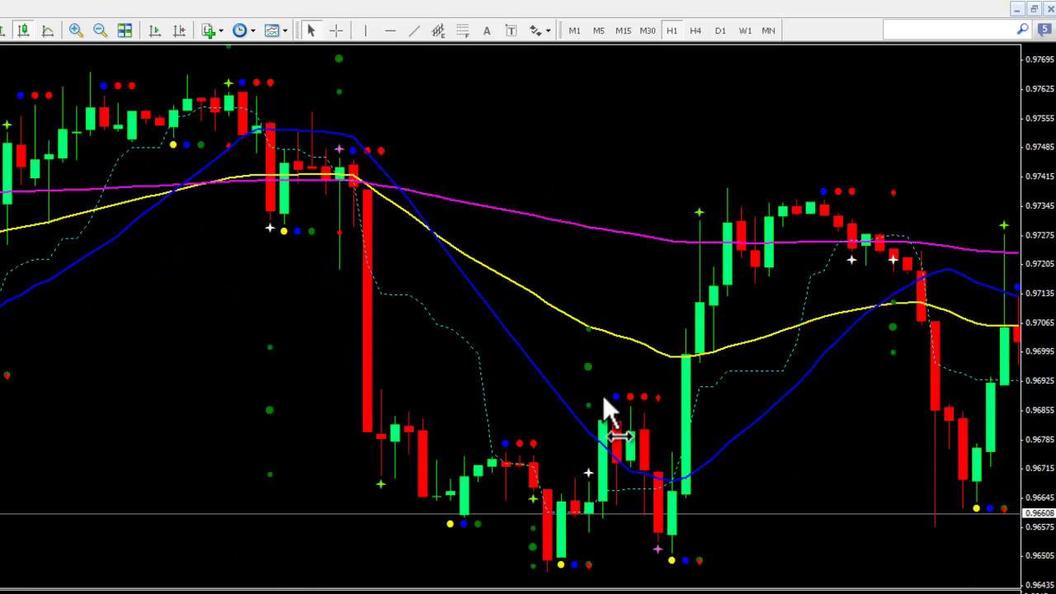
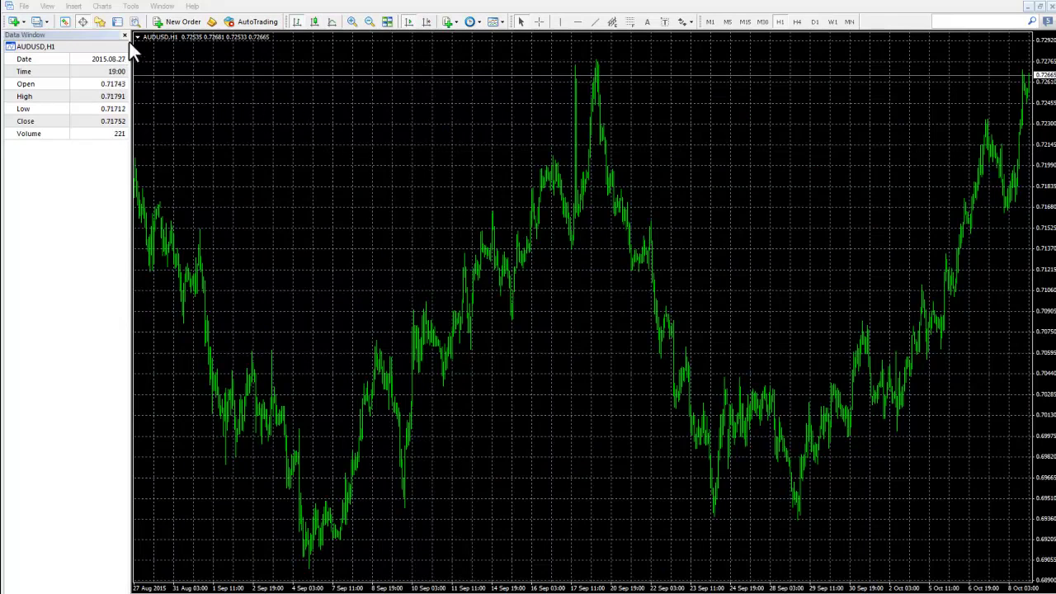
pyautogui.click(73, 8)
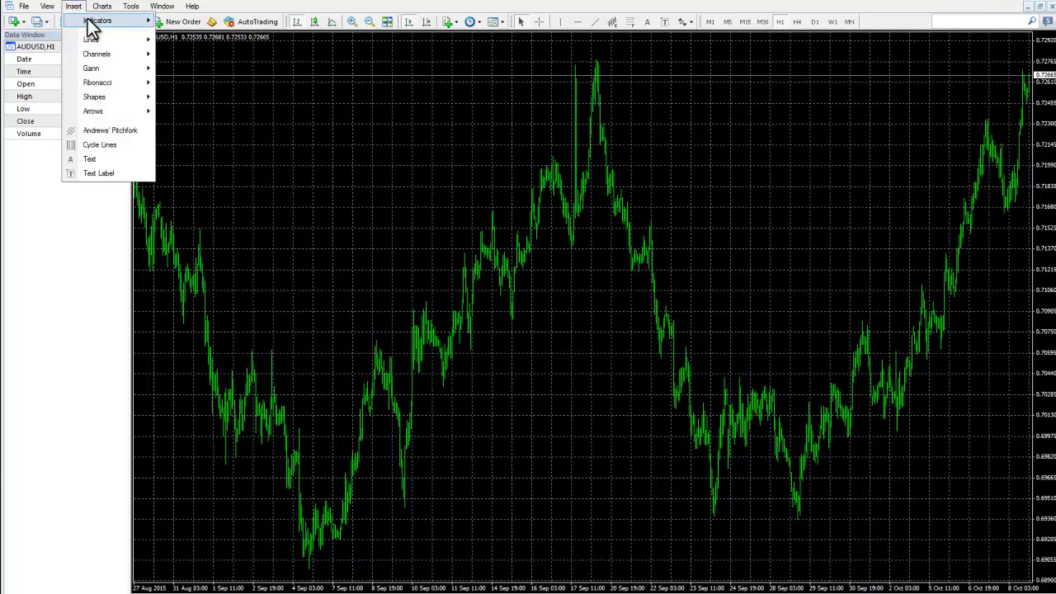
pyautogui.moveTo(91, 27)
pyautogui.moveTo(202, 174)
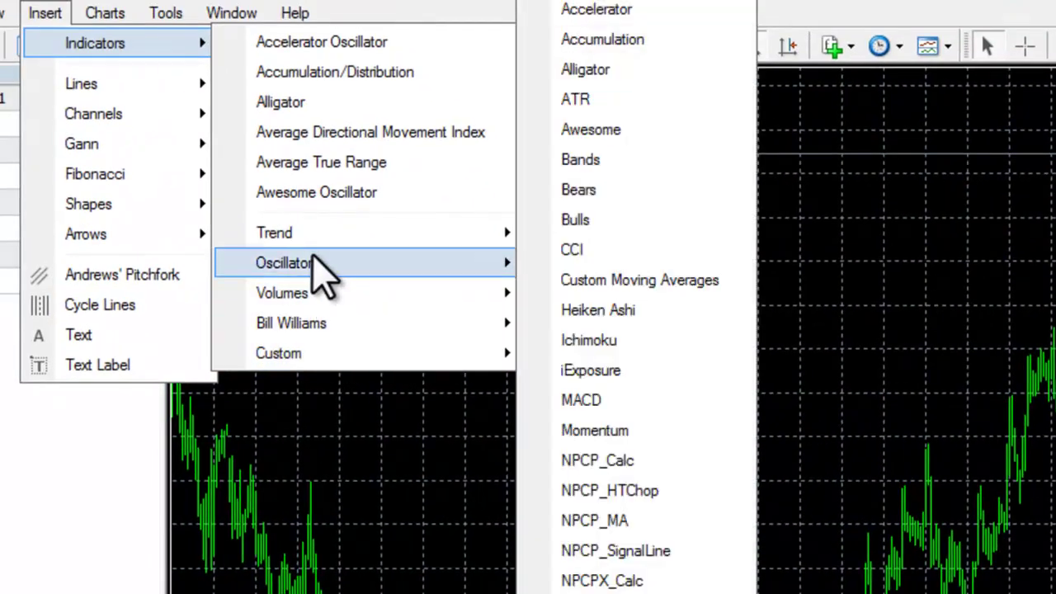
pyautogui.moveTo(310, 240)
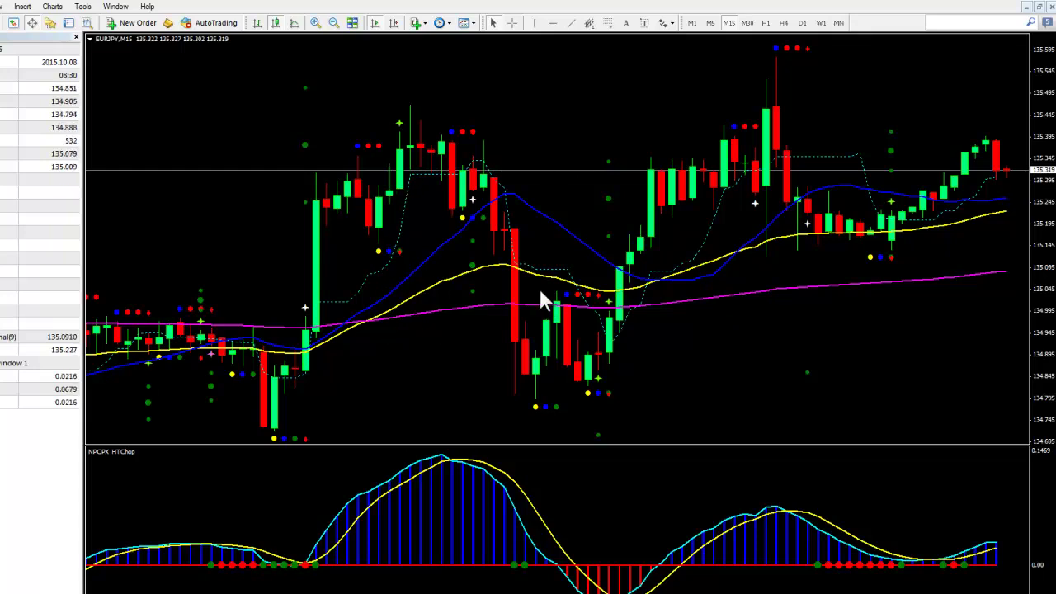
# - Open the dialog for saving the EURJPY M15 chart setup as a template and cancel it without saving
pyautogui.rightClick(558, 96)
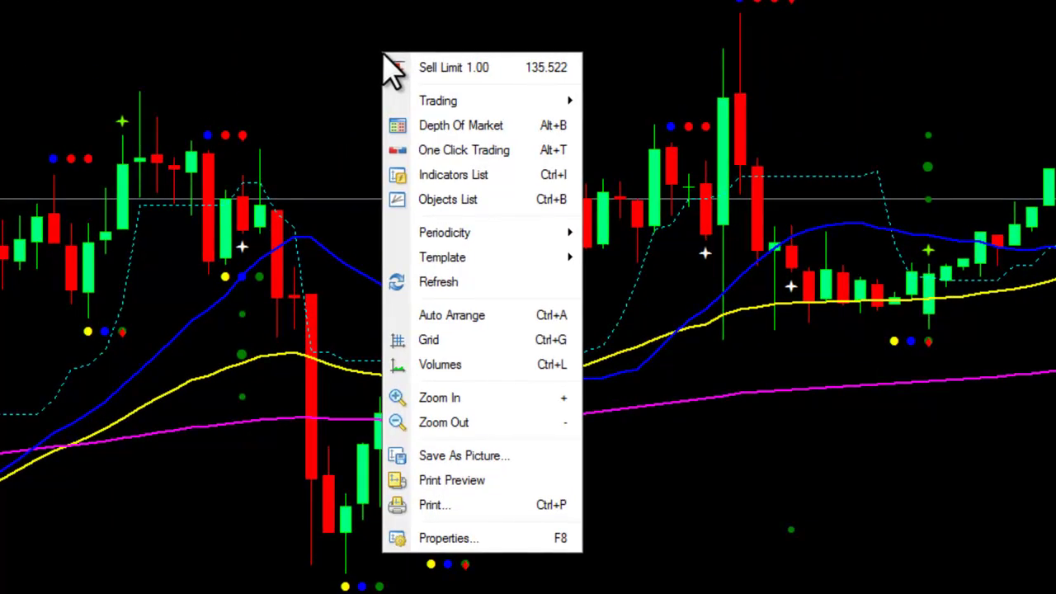
pyautogui.moveTo(438, 257)
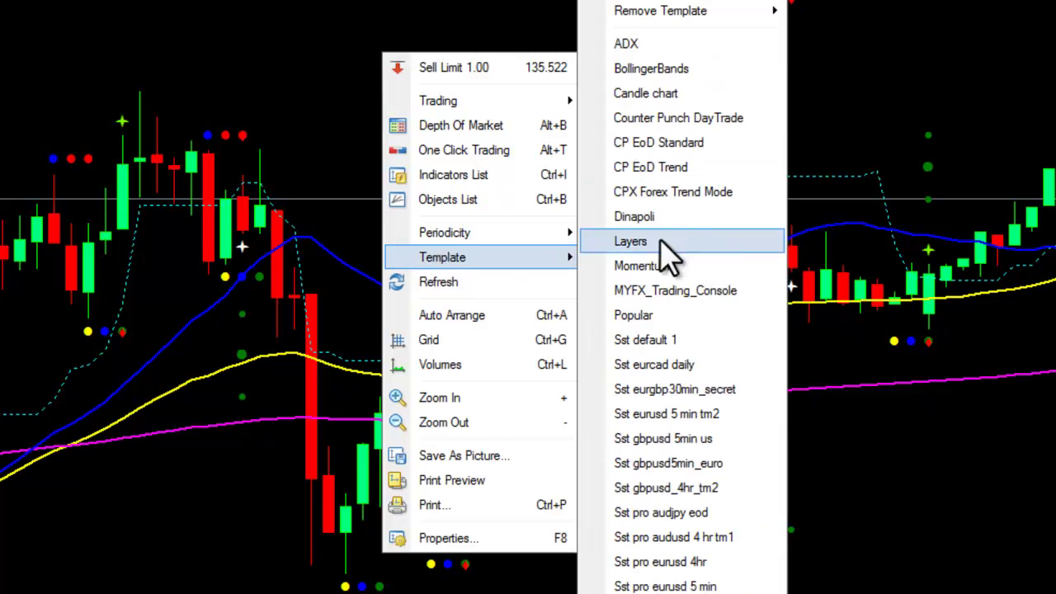
pyautogui.click(743, 30)
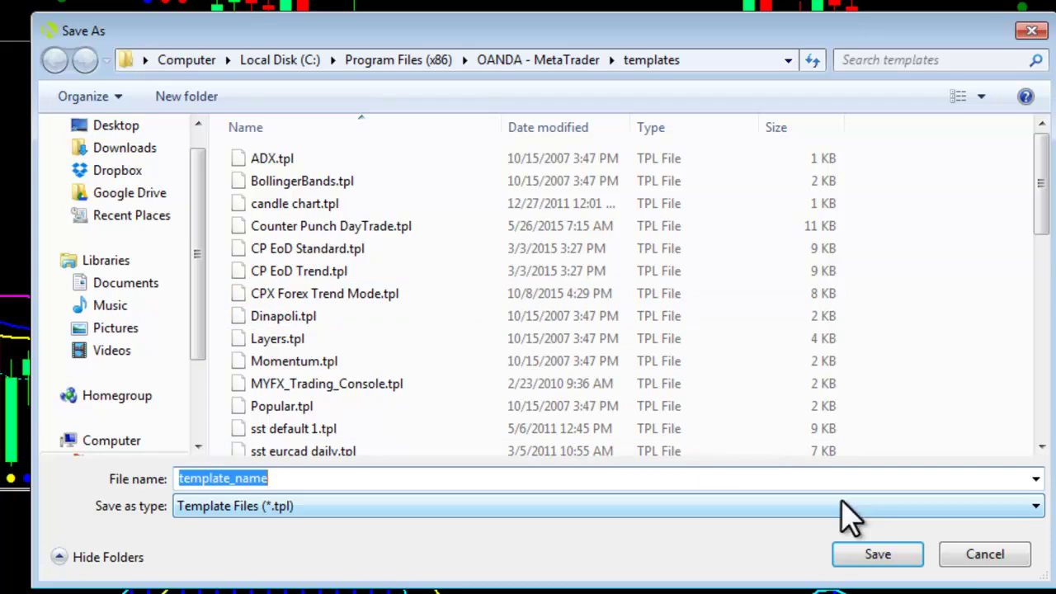
pyautogui.click(992, 561)
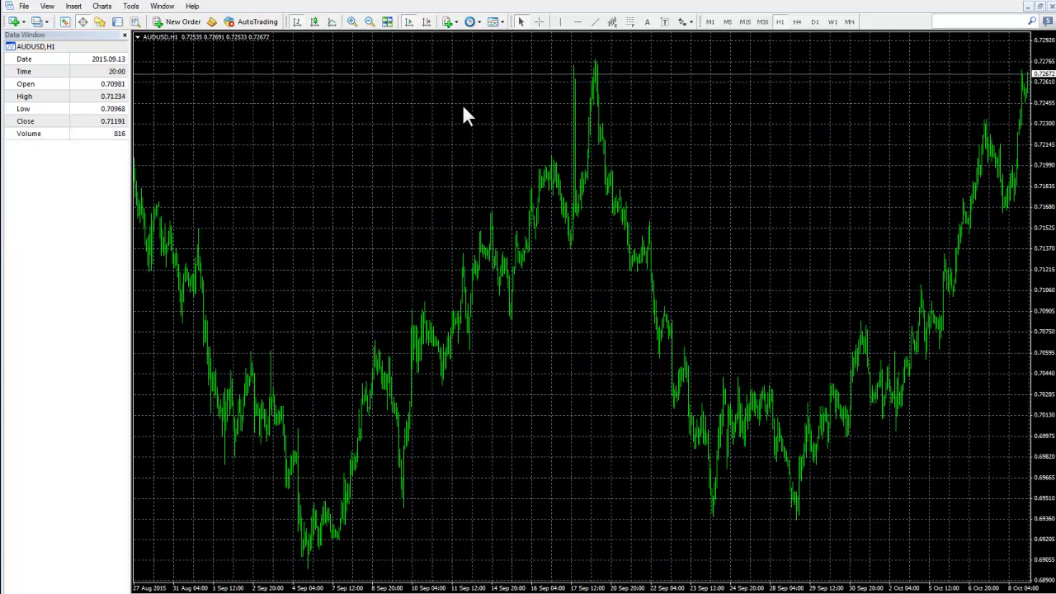
# - Load the template file CPX Forex Trend Mode.tpl onto the AUDUSD H1 chart
pyautogui.rightClick(464, 118)
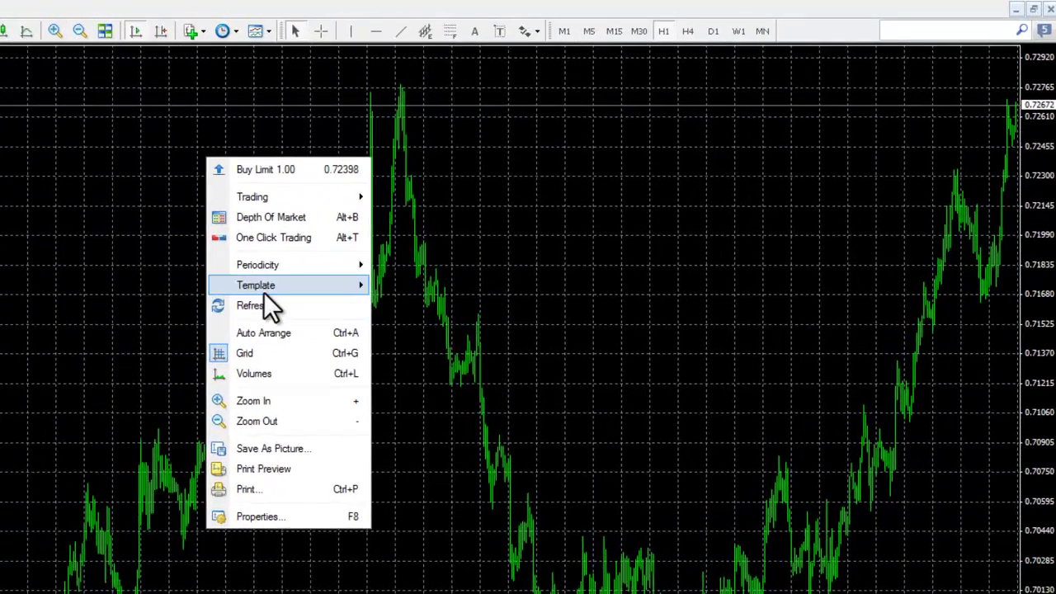
pyautogui.moveTo(493, 200)
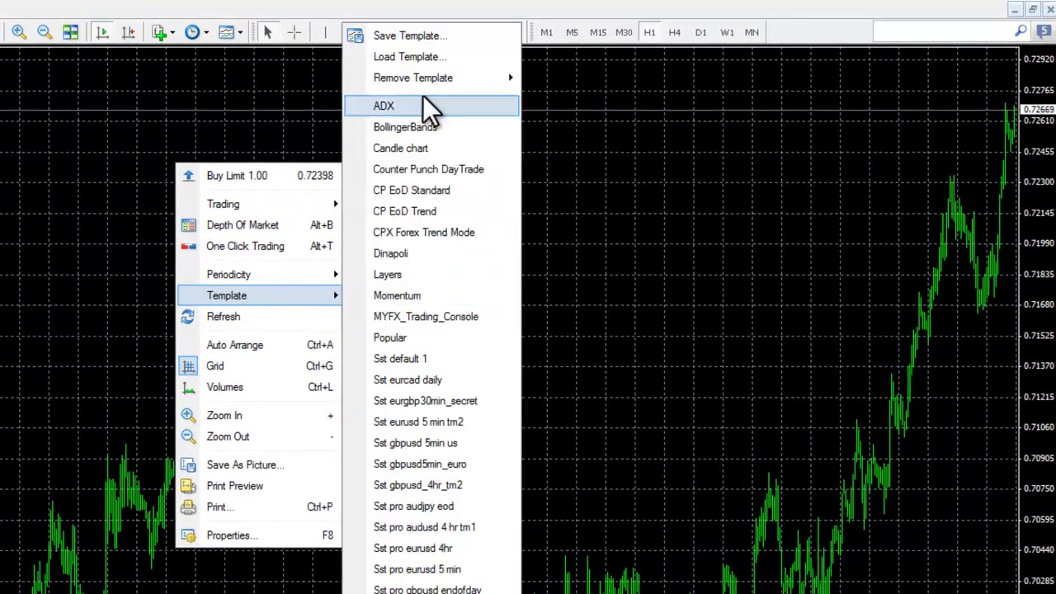
pyautogui.click(424, 62)
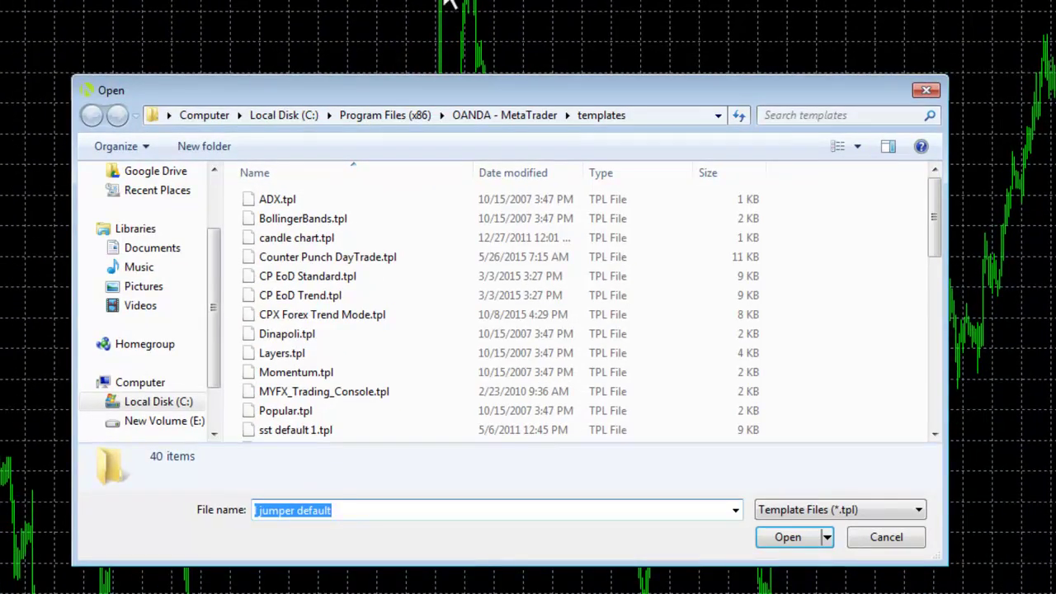
pyautogui.click(312, 315)
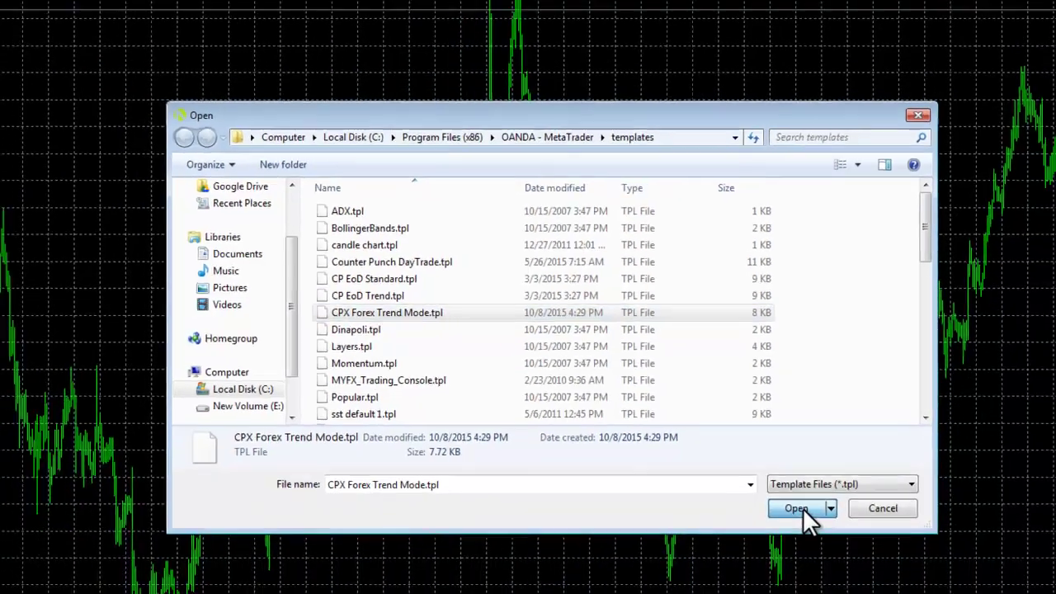
pyautogui.click(792, 541)
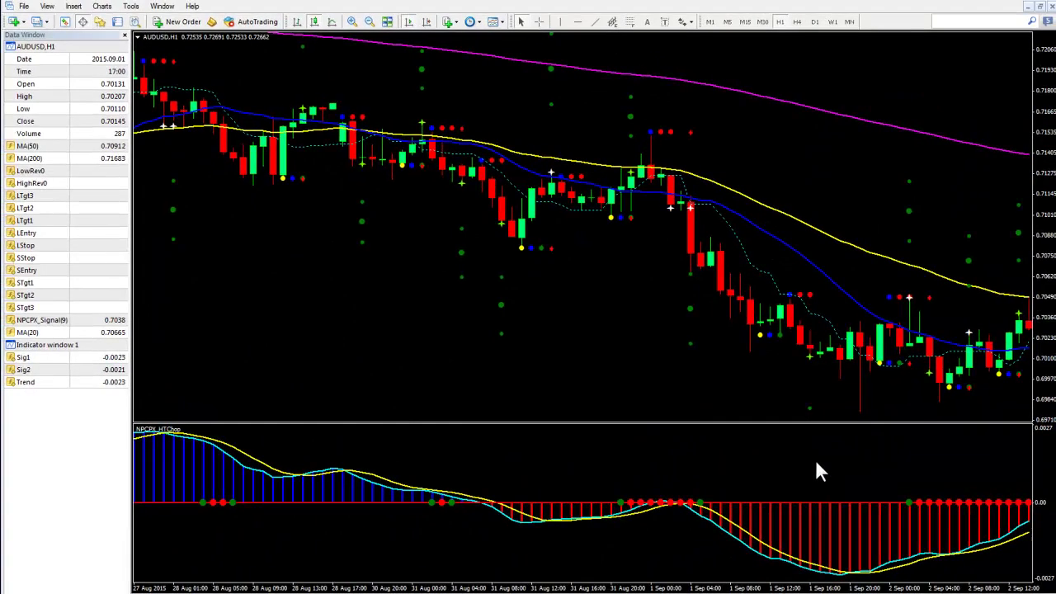
# - Set I172_IgnoreSmallSetupsT3 to 100 in the NPCPX_Calc indicator on the AUDUSD M5 chart
pyautogui.moveTo(715, 384); pyautogui.dragTo(144, 384)
pyautogui.press('End')
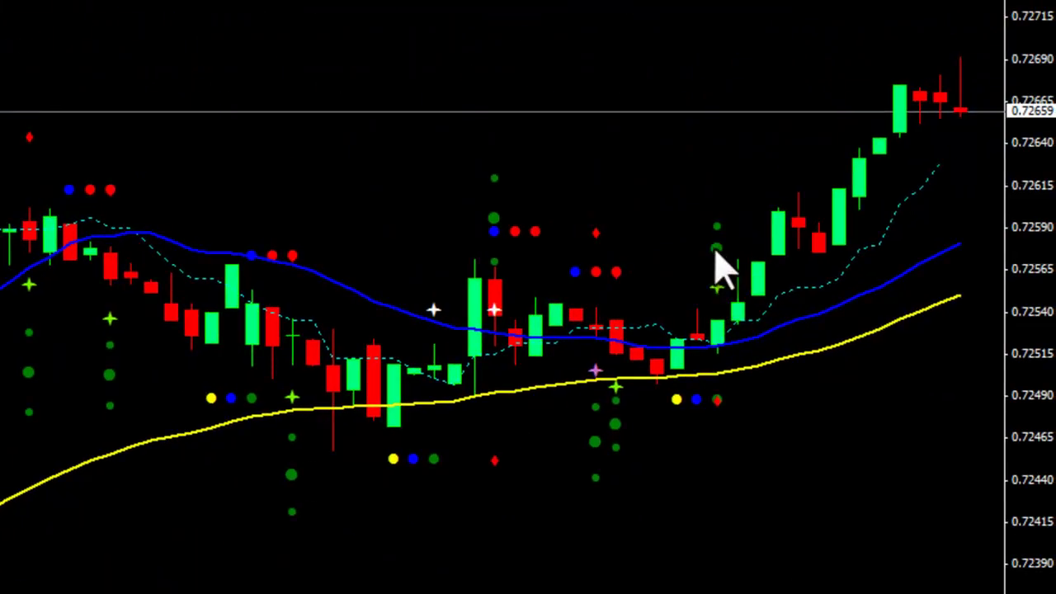
pyautogui.rightClick(612, 178)
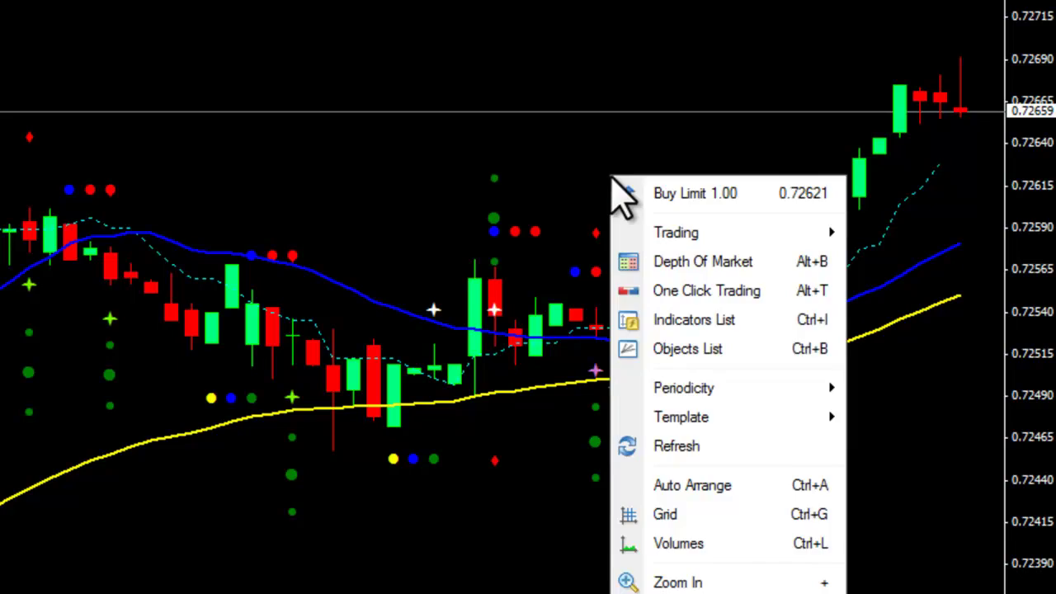
pyautogui.click(701, 319)
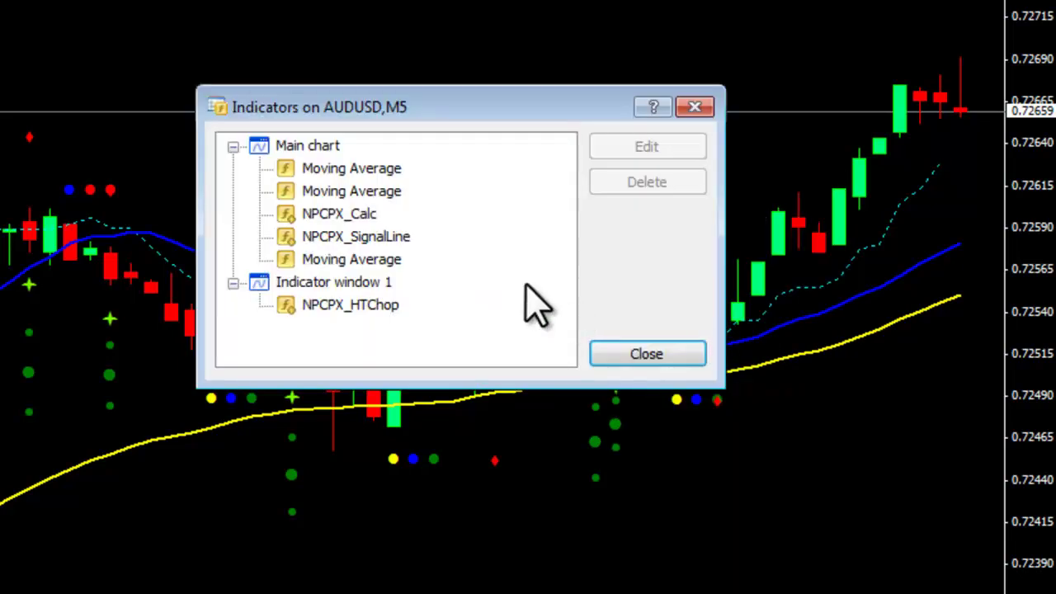
pyautogui.click(357, 216)
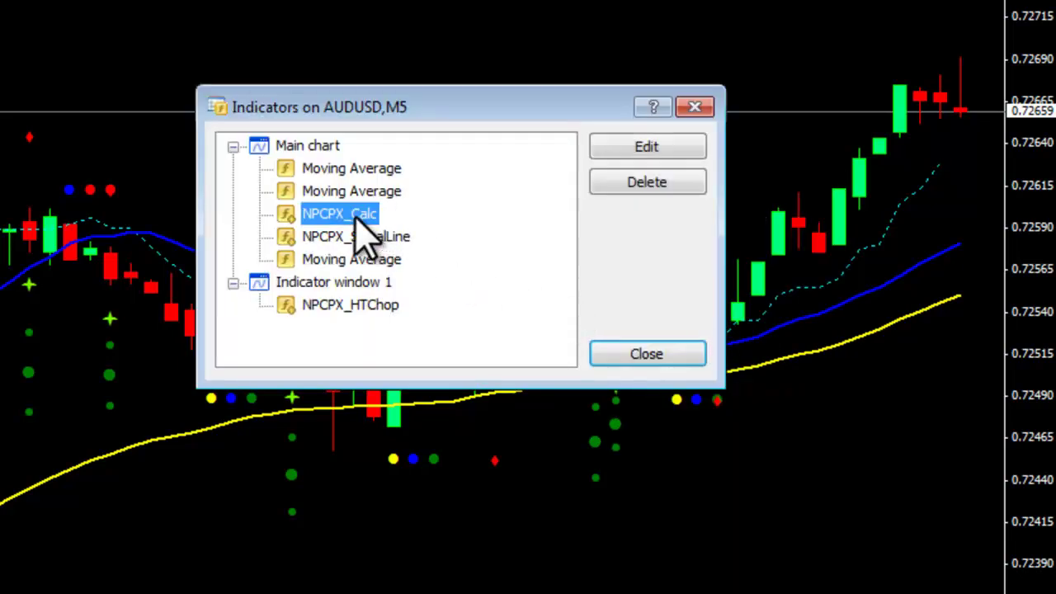
pyautogui.click(661, 149)
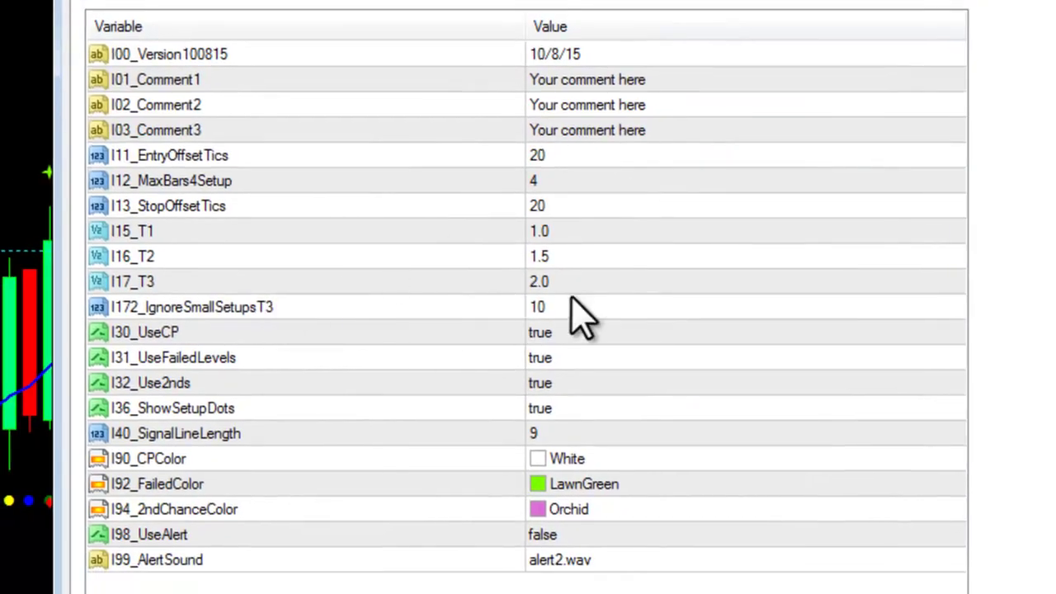
pyautogui.click(489, 317)
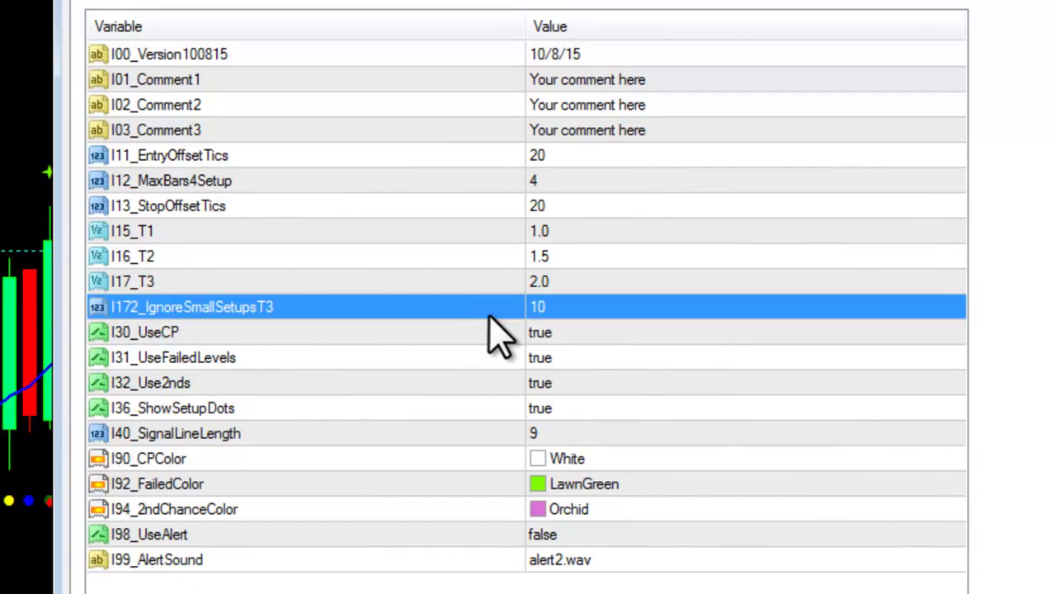
pyautogui.click(553, 307)
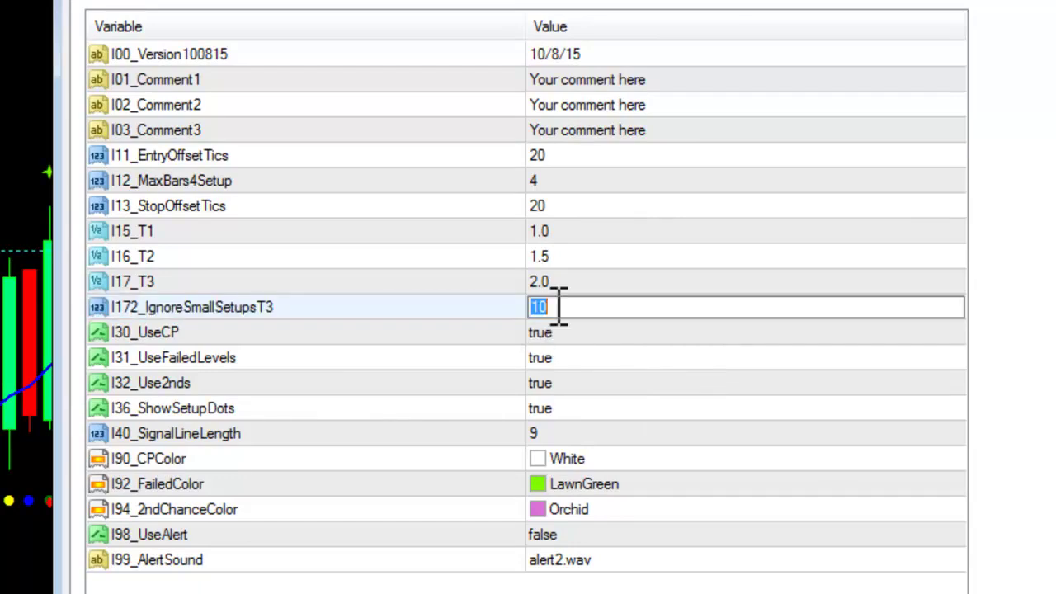
pyautogui.write('100')
pyautogui.press('Return')
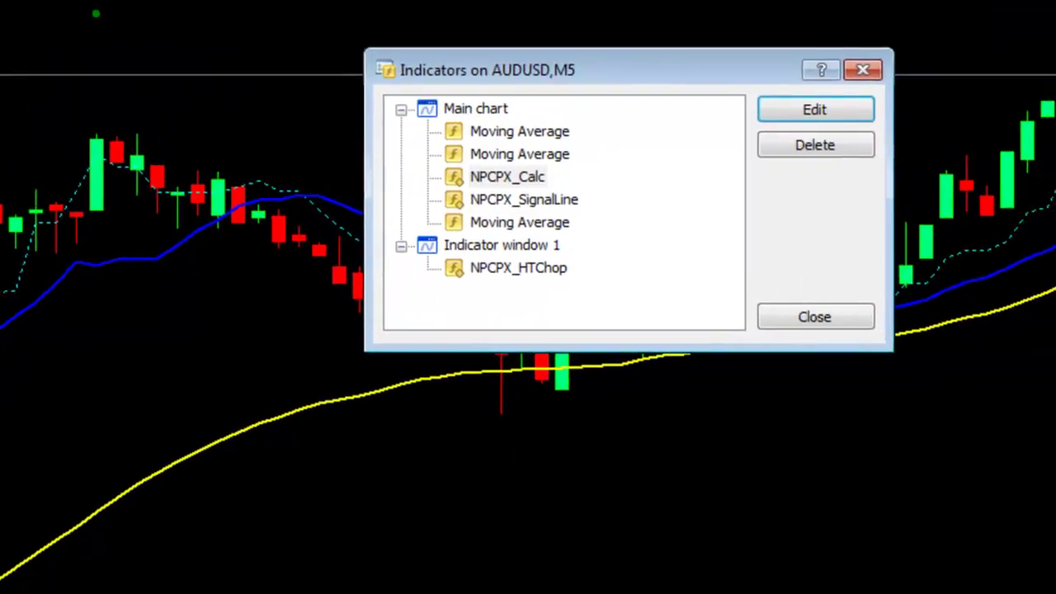
pyautogui.click(792, 329)
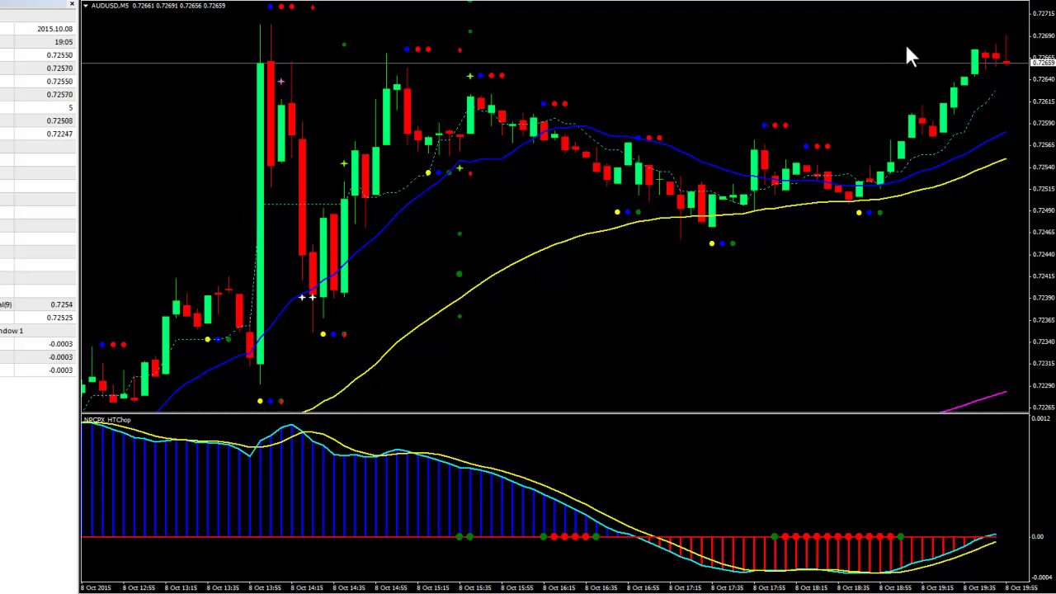
# - Switch the AUDUSD chart to the M15 timeframe and review the target dots of its earlier setups
pyautogui.click(736, 1)
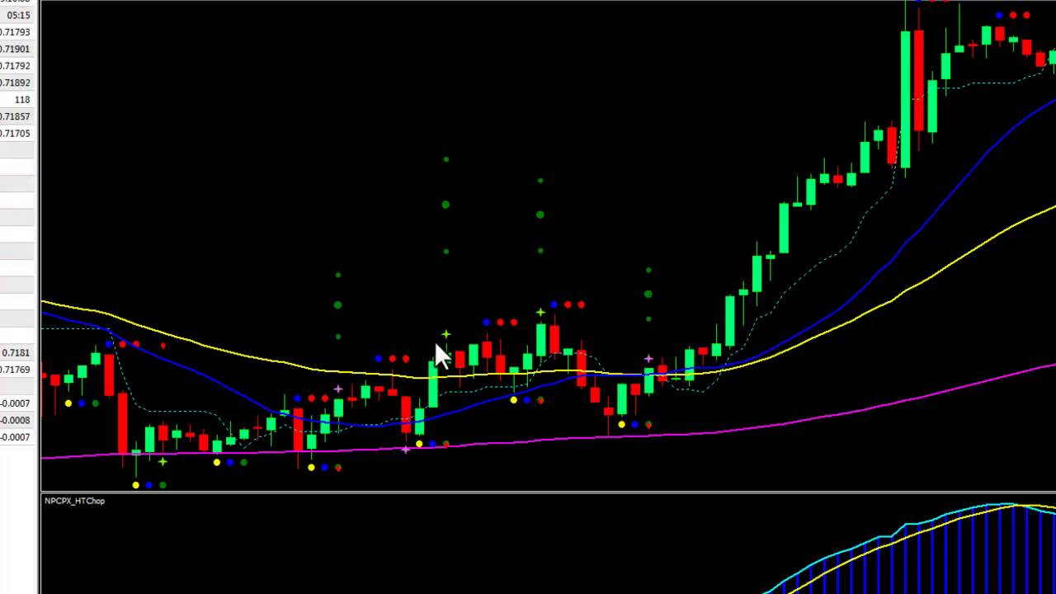
pyautogui.scroll(1, 348, 367)
pyautogui.scroll(15, 359, 372)
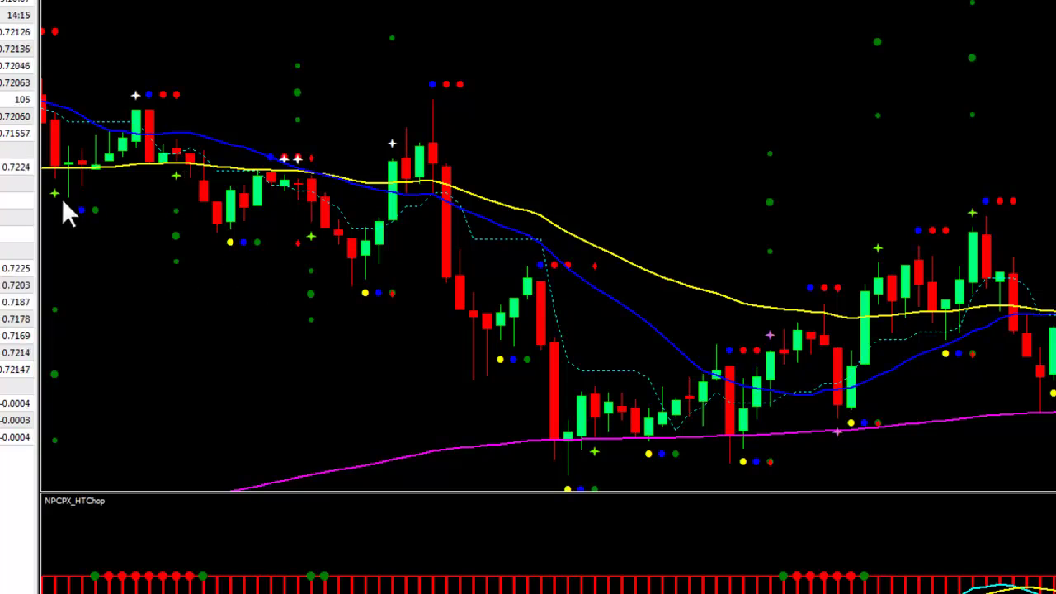
pyautogui.scroll(5, 59, 196)
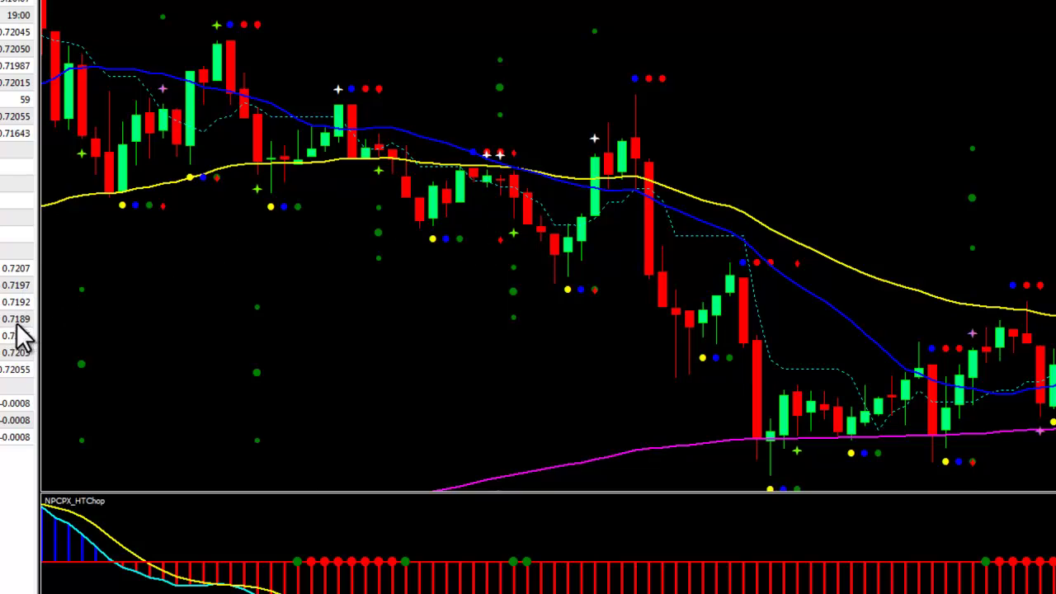
pyautogui.moveTo(418, 206); pyautogui.dragTo(57, 318)
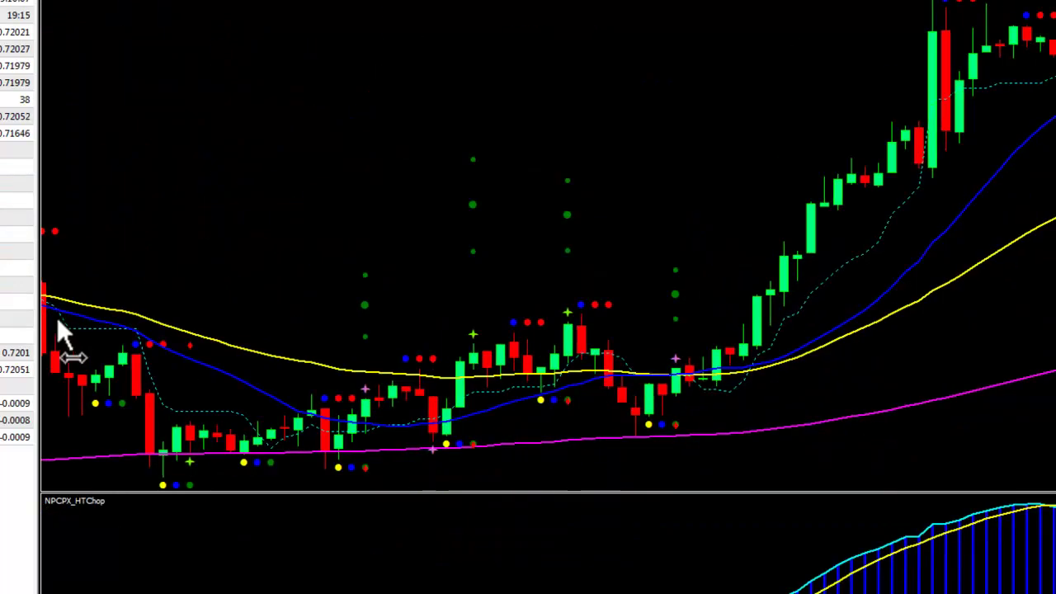
pyautogui.moveTo(1000, 203); pyautogui.dragTo(179, 309)
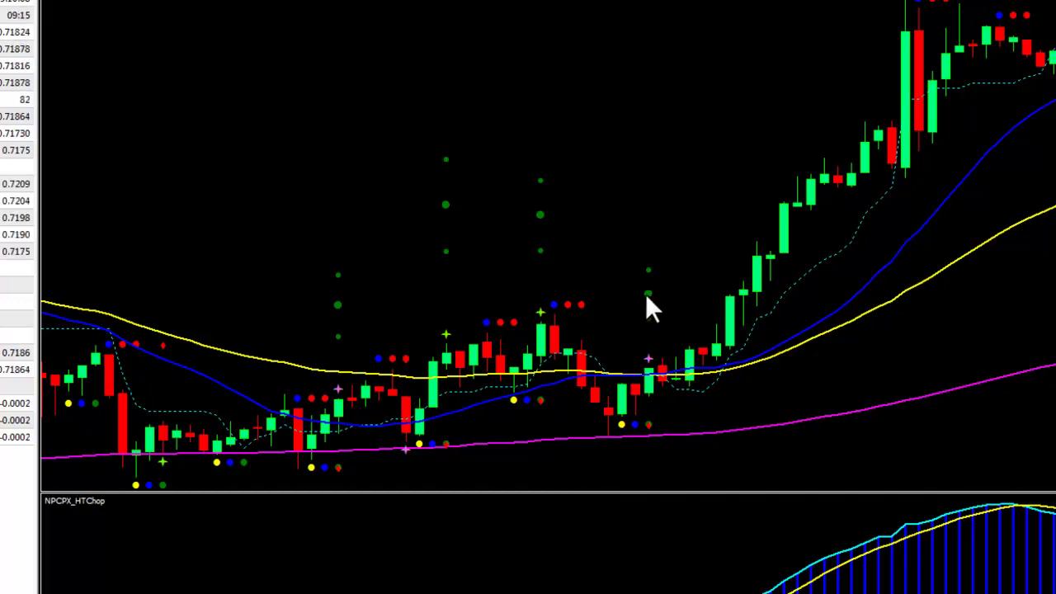
# - Set I15_T1 to 1.5, I16_T2 to 2.0 and I17_T3 to 2.5 in the NPCPX_Calc indicator on the AUDUSD M15 chart
pyautogui.rightClick(709, 136)
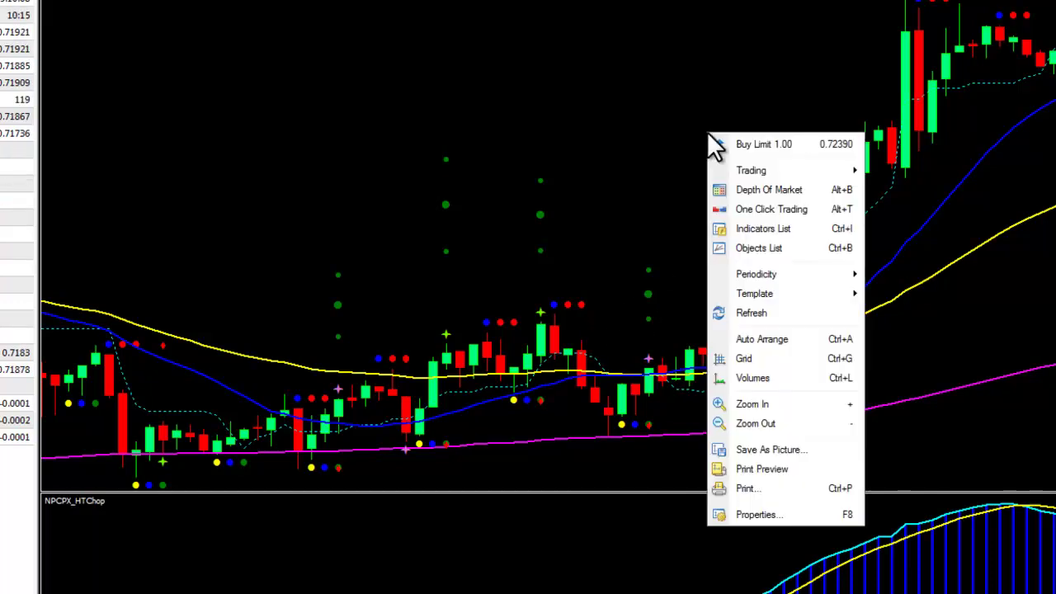
pyautogui.click(771, 229)
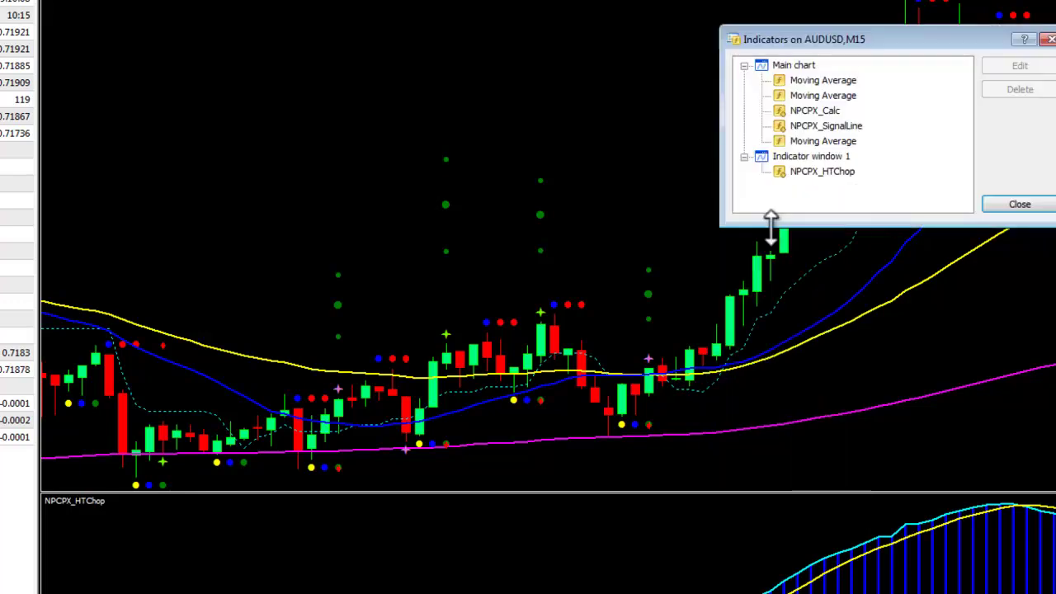
pyautogui.click(836, 109)
pyautogui.click(1039, 69)
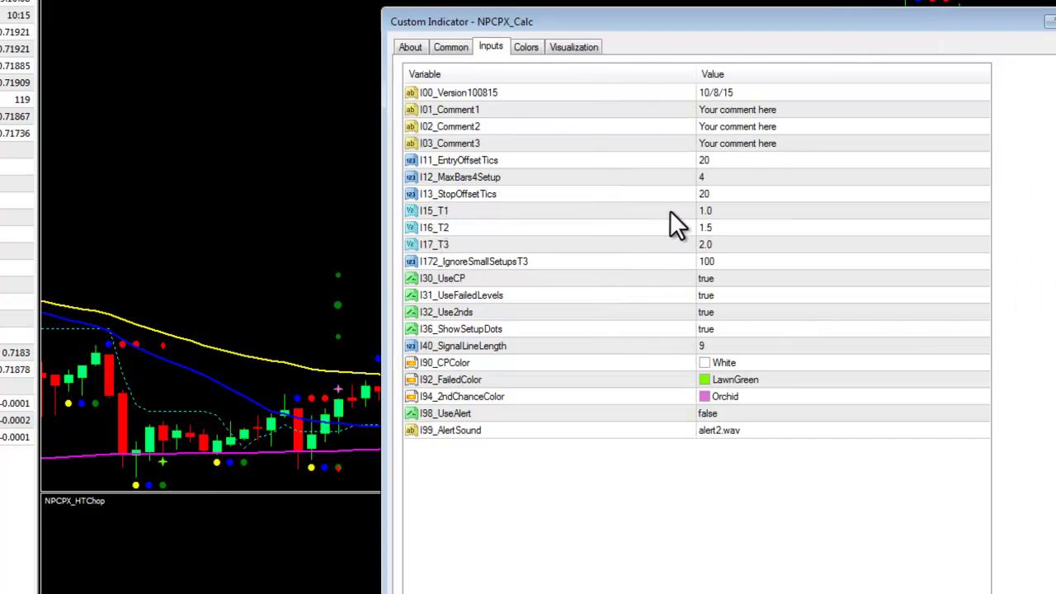
pyautogui.doubleClick(726, 211)
pyautogui.write('1.5')
pyautogui.doubleClick(726, 228)
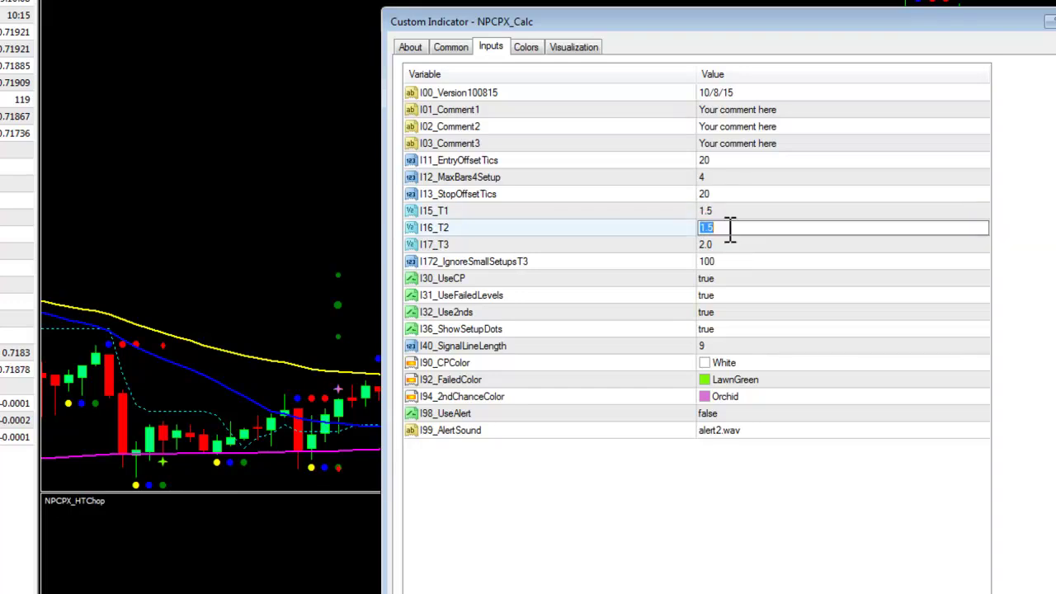
pyautogui.write('2')
pyautogui.doubleClick(721, 245)
pyautogui.write('2.5')
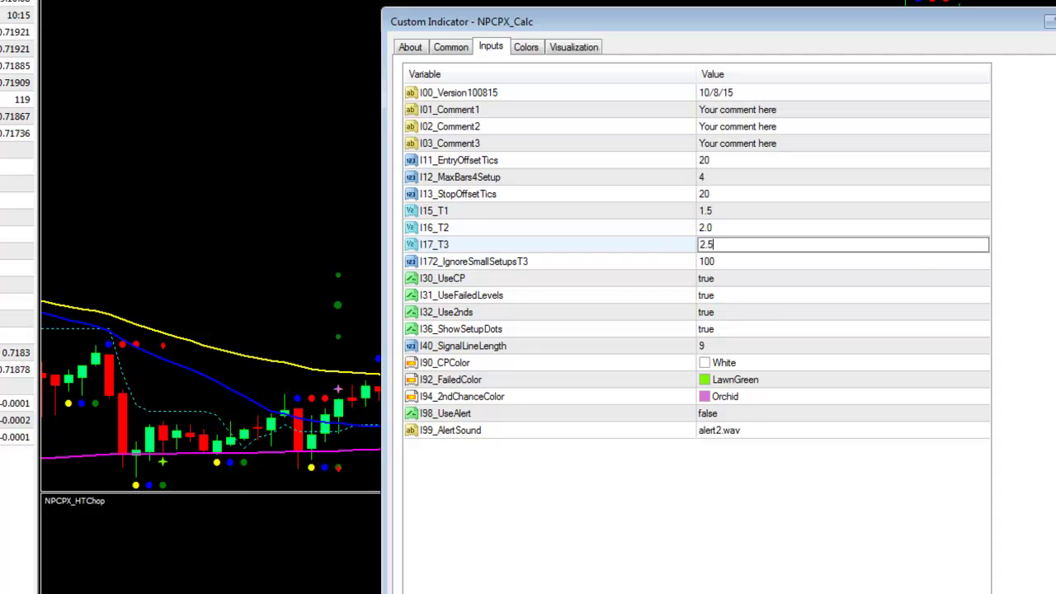
pyautogui.press('Return')
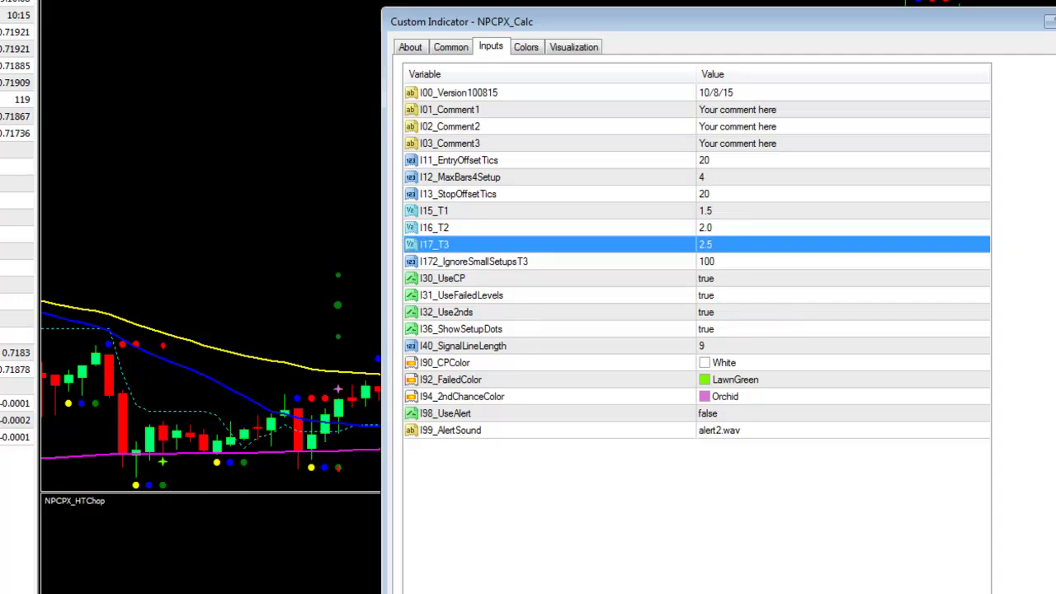
pyautogui.press('Return')
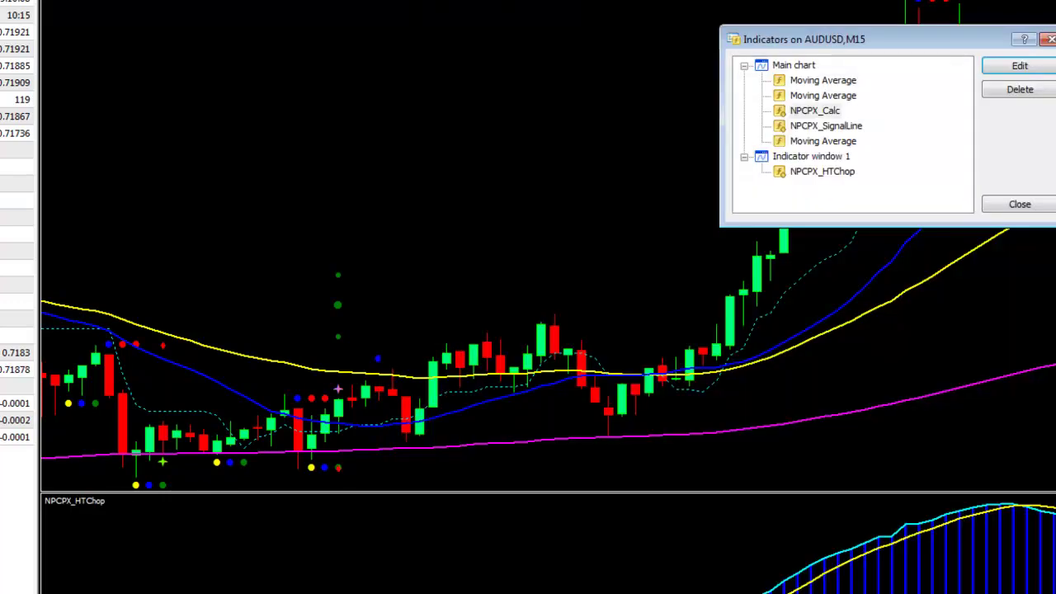
pyautogui.click(1021, 205)
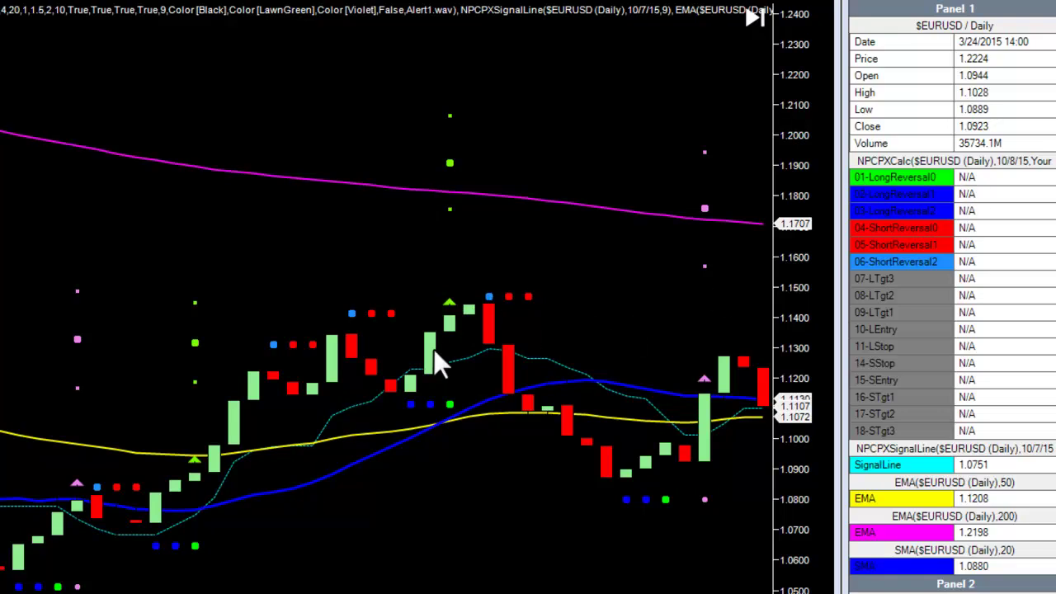
# - Review the NPCPXCalc offset, target and setup filter parameters on the $EURUSD Daily chart, starting from the 5/14/2015 bar, without changing them
pyautogui.click(448, 316)
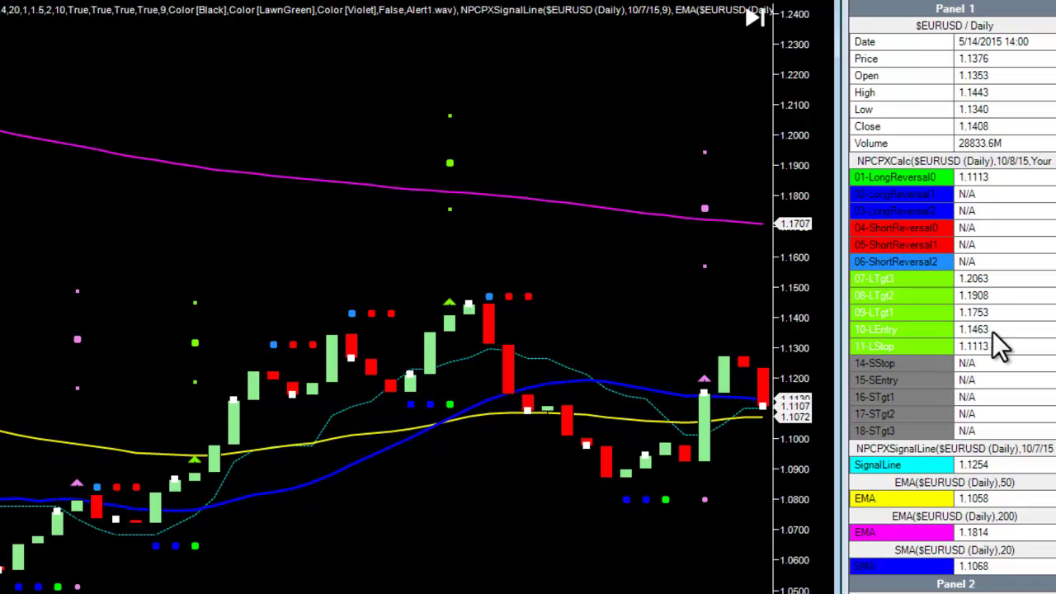
pyautogui.doubleClick(450, 302)
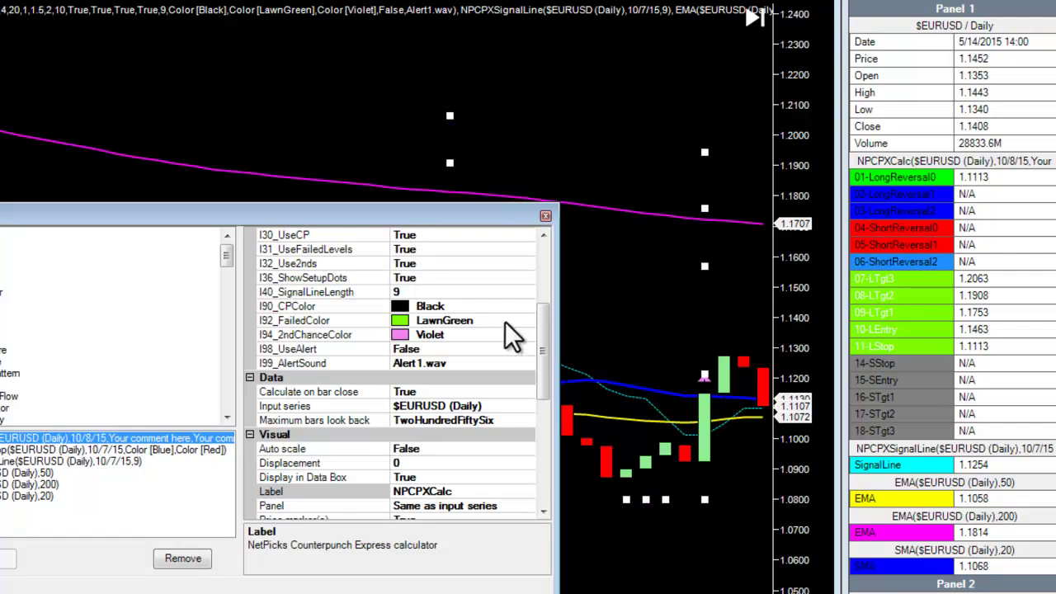
pyautogui.moveTo(543, 347); pyautogui.dragTo(543, 286)
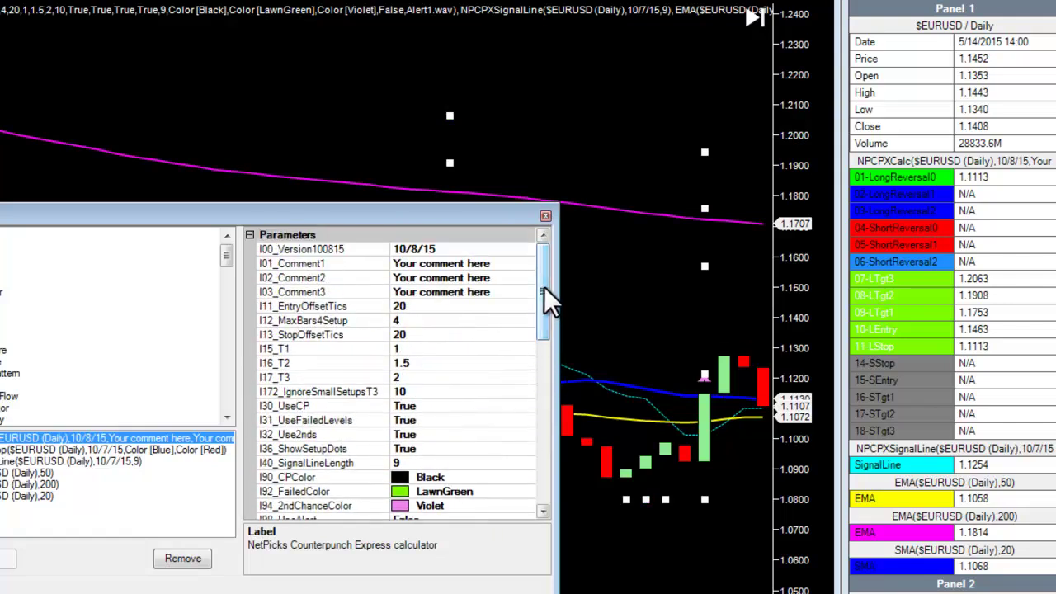
pyautogui.click(392, 304)
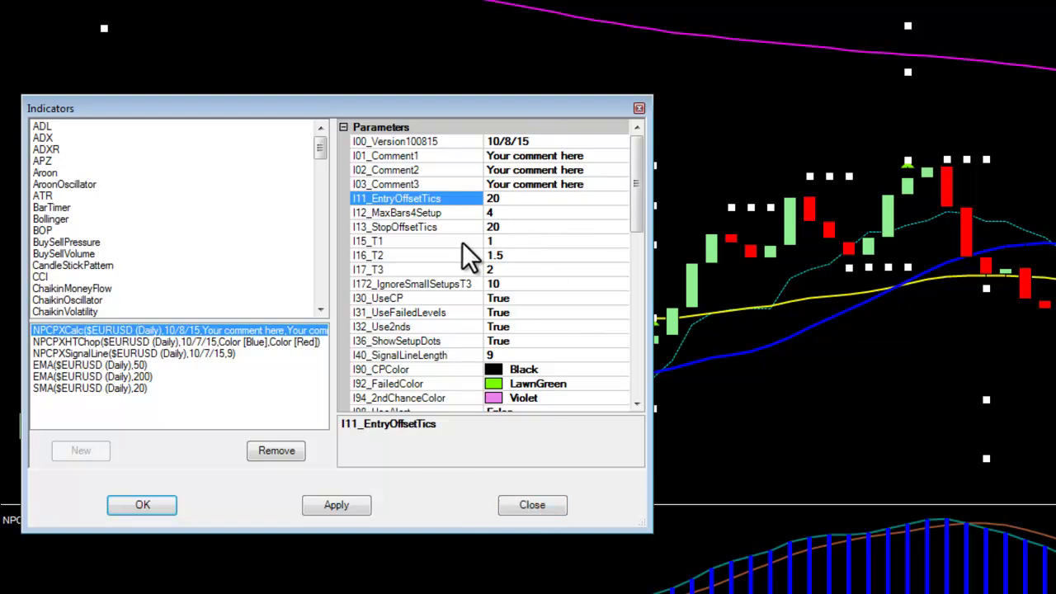
pyautogui.click(141, 516)
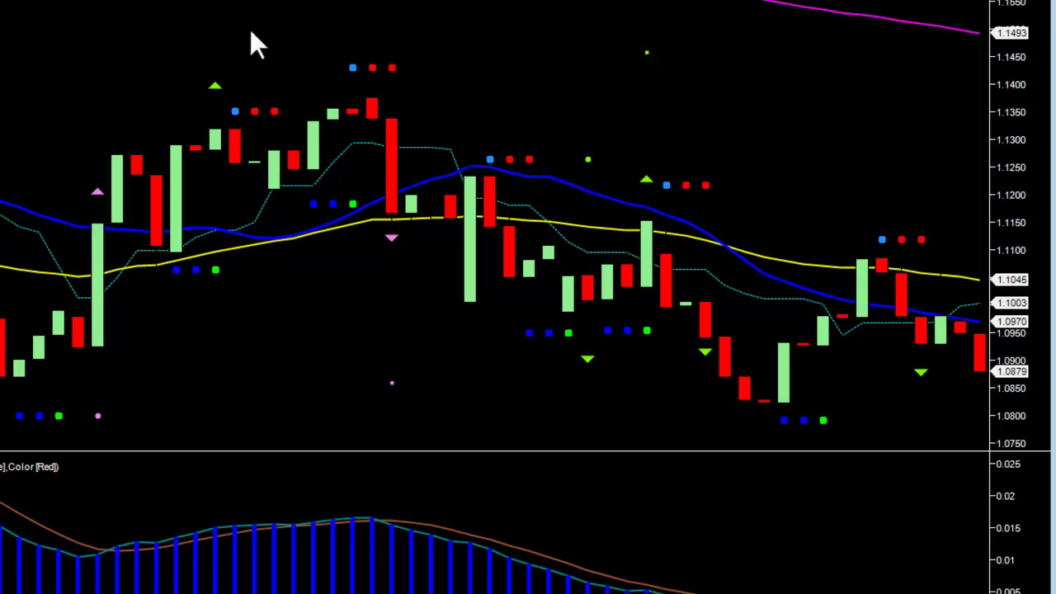
# - Examine the setup markers and target dots on the more recent bars of the $EURUSD Daily chart
pyautogui.moveTo(570, 376); pyautogui.dragTo(543, 381)
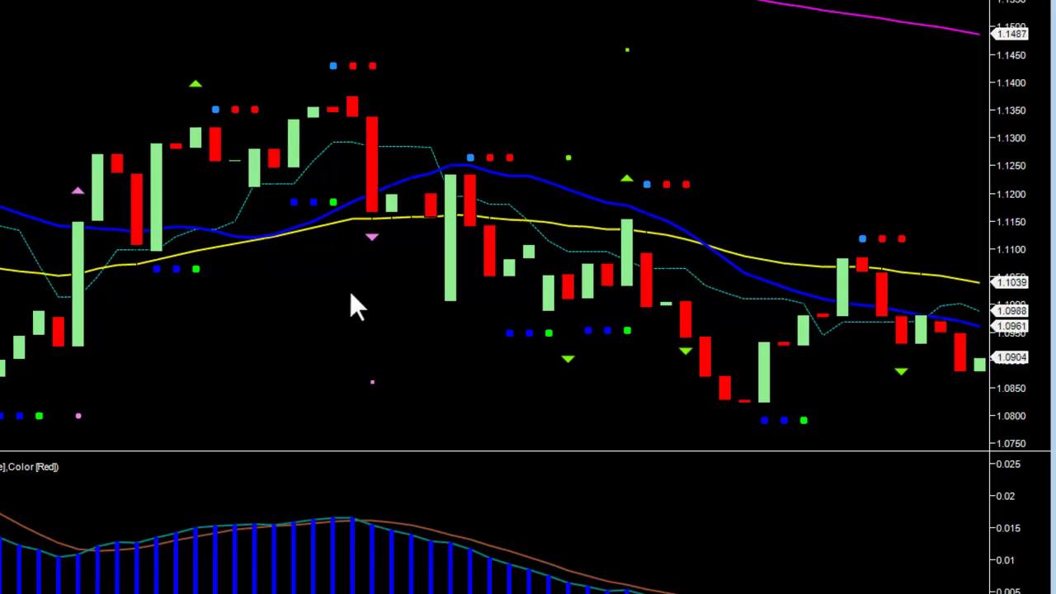
pyautogui.moveTo(932, 440); pyautogui.dragTo(723, 374)
pyautogui.moveTo(856, 242); pyautogui.dragTo(741, 255)
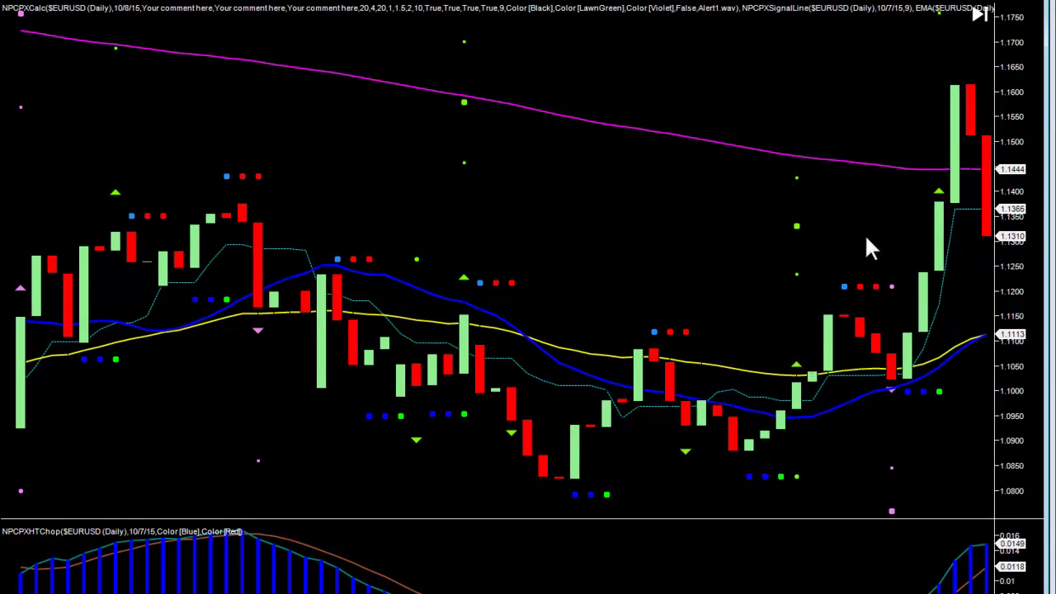
pyautogui.moveTo(853, 255); pyautogui.dragTo(682, 235)
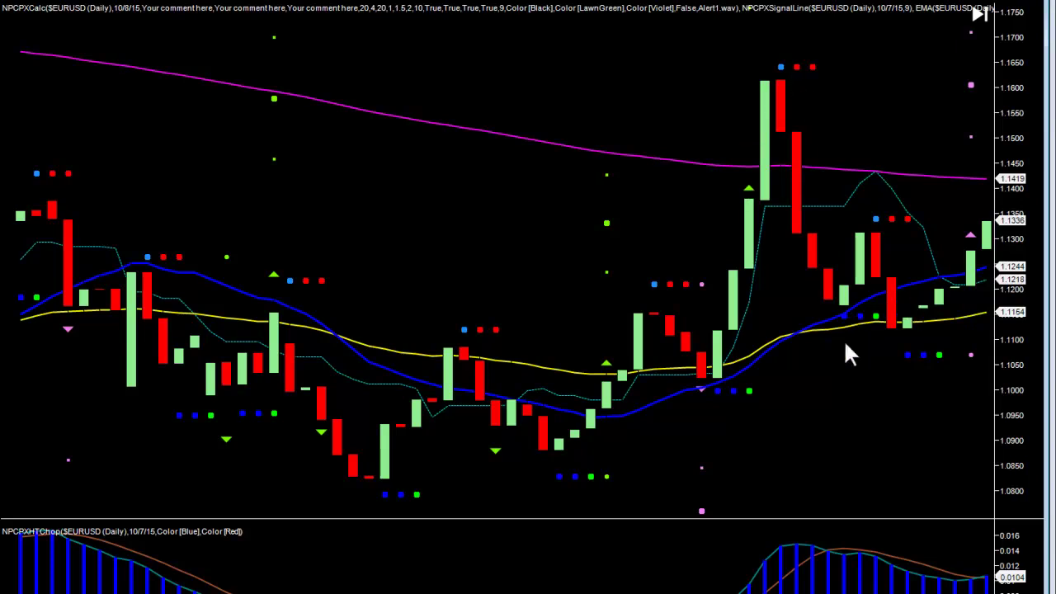
pyautogui.scroll(-5, 903, 396)
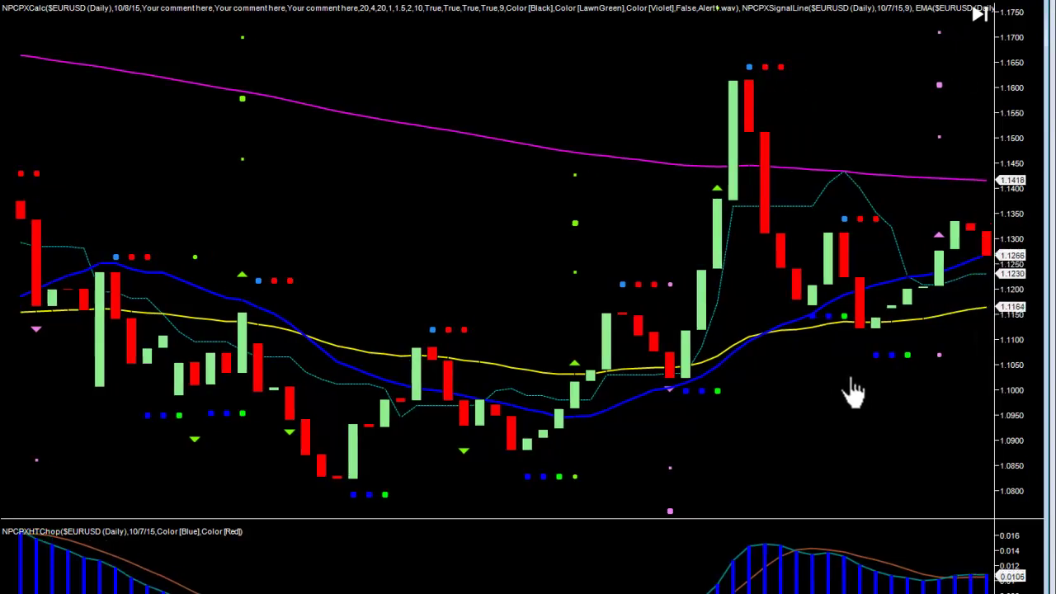
pyautogui.moveTo(883, 213); pyautogui.dragTo(636, 222)
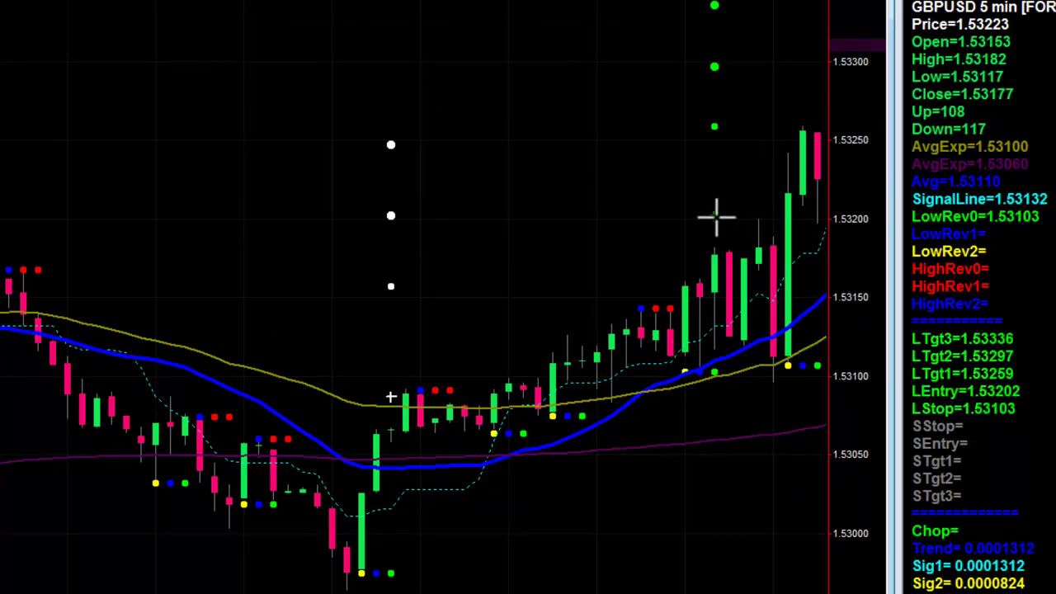
# - Set I13_StopOffsetTics to 20 in the NPCPX_Calc ShowMe on the GBPUSD 5 min chart
pyautogui.doubleClick(716, 216)
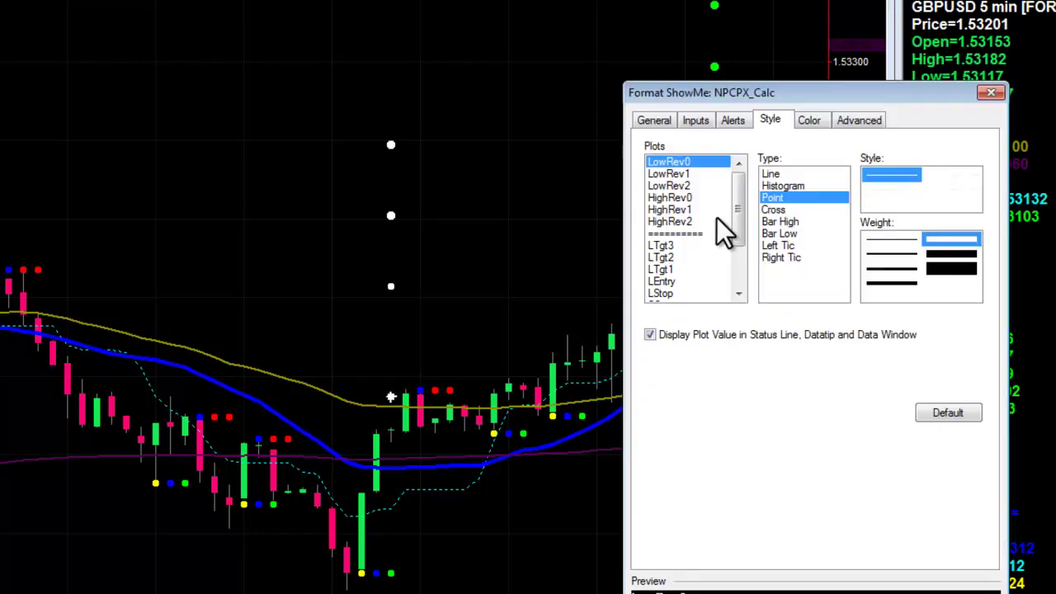
pyautogui.click(695, 121)
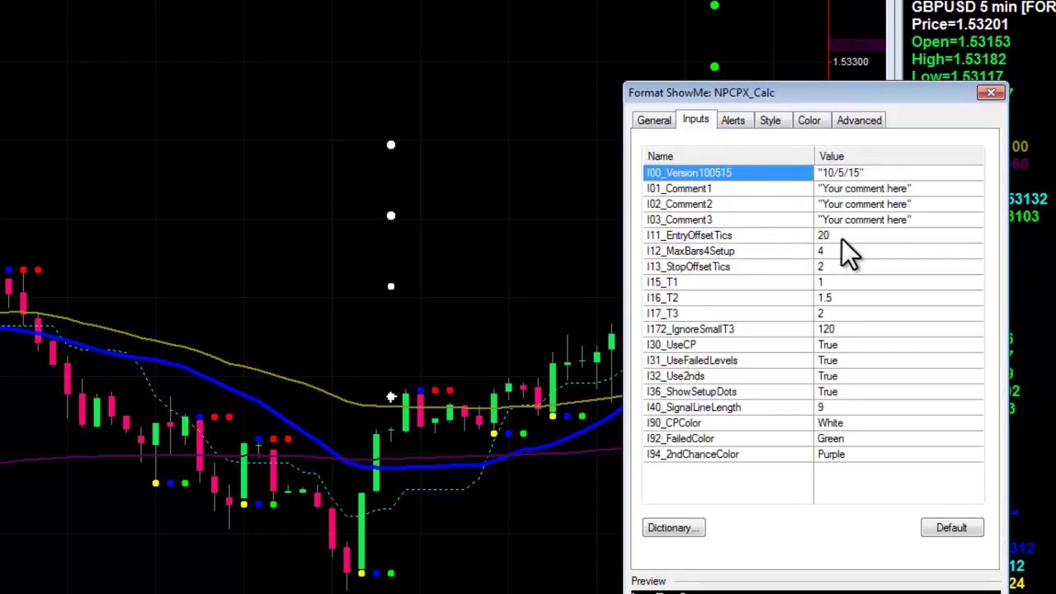
pyautogui.click(799, 269)
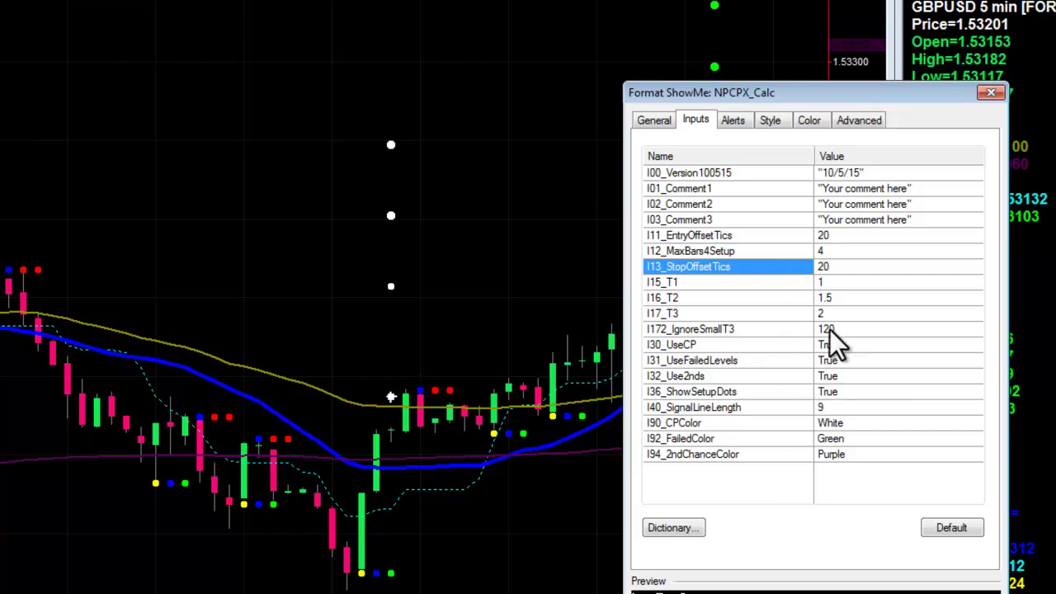
pyautogui.press('Return')
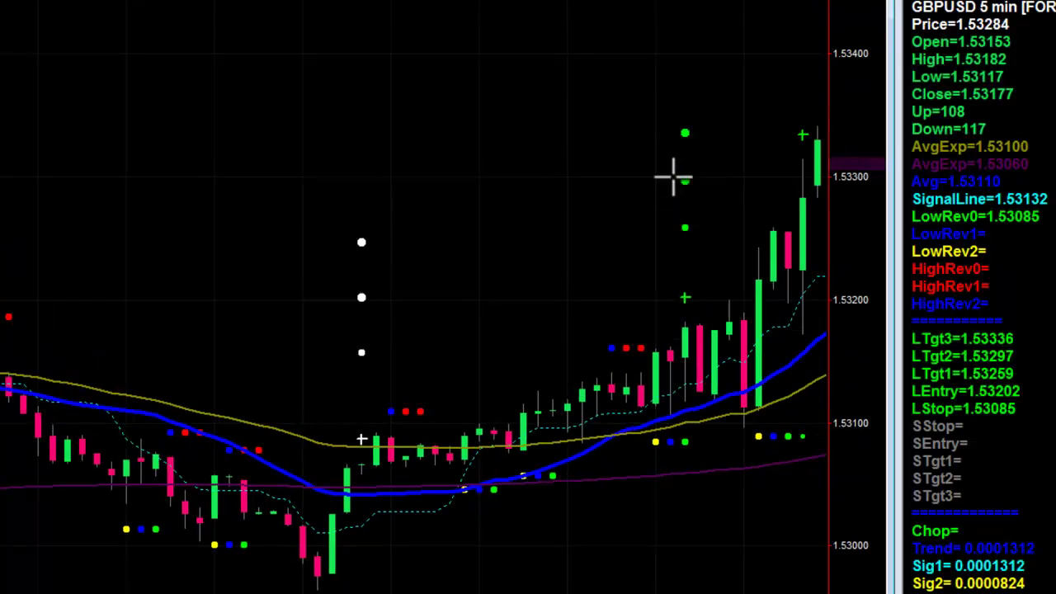
# - Examine the setups and target dots on the GBPUSD 5 min chart through the rally and peak on 10/08/2015
pyautogui.middleClick(679, 131)
pyautogui.middleClick(680, 124)
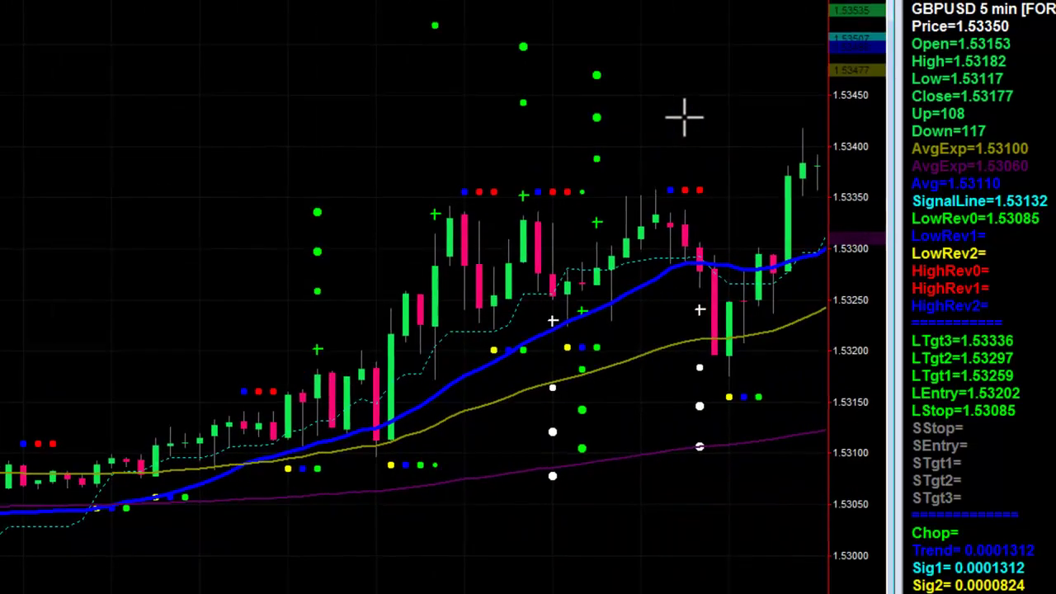
pyautogui.middleClick(707, 181)
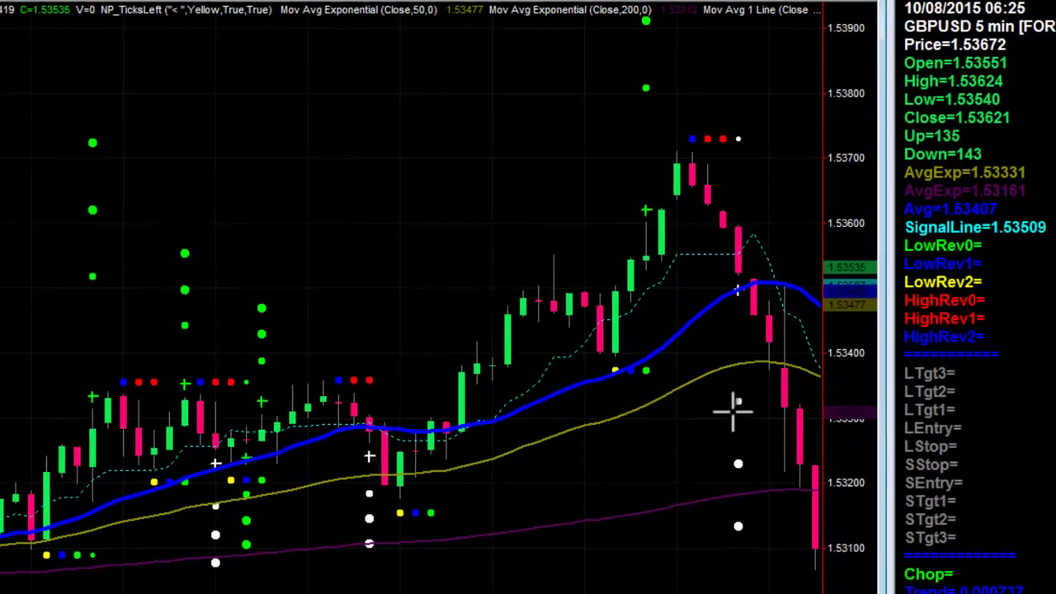
pyautogui.click(686, 352)
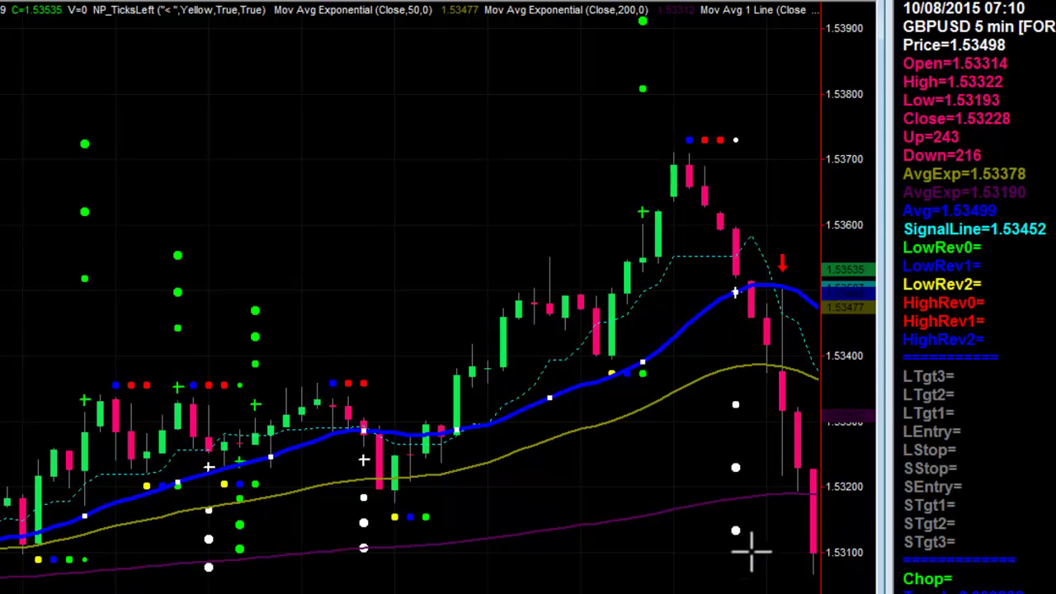
# - Examine the short setups during the GBPUSD sell-off, including the entry, stop and target values at the 07:45 bar
pyautogui.scroll(-3, 730, 528)
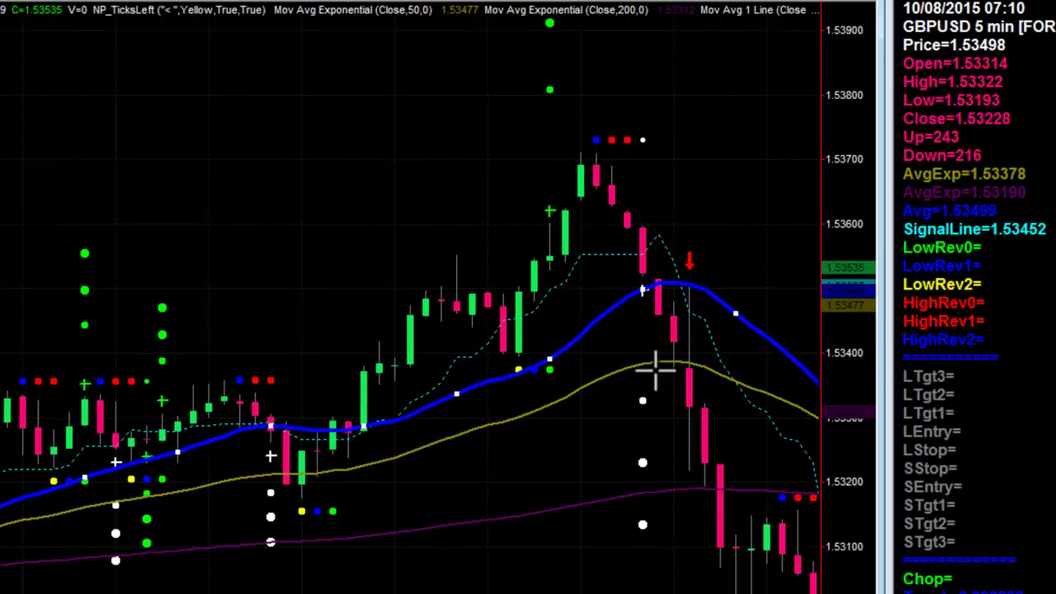
pyautogui.scroll(-3, 660, 371)
pyautogui.scroll(-3, 660, 372)
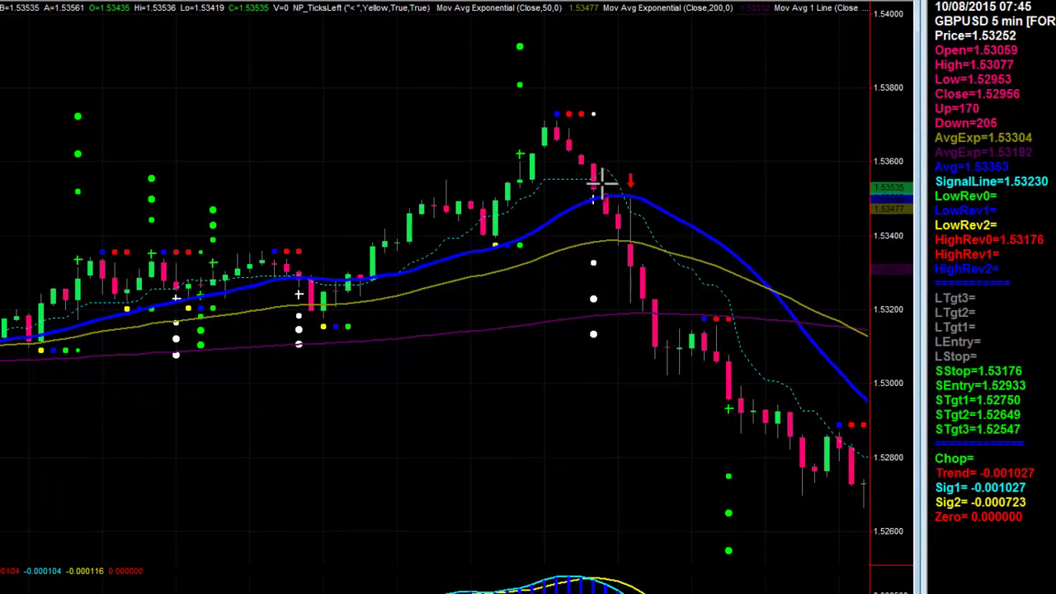
pyautogui.scroll(-3, 738, 500)
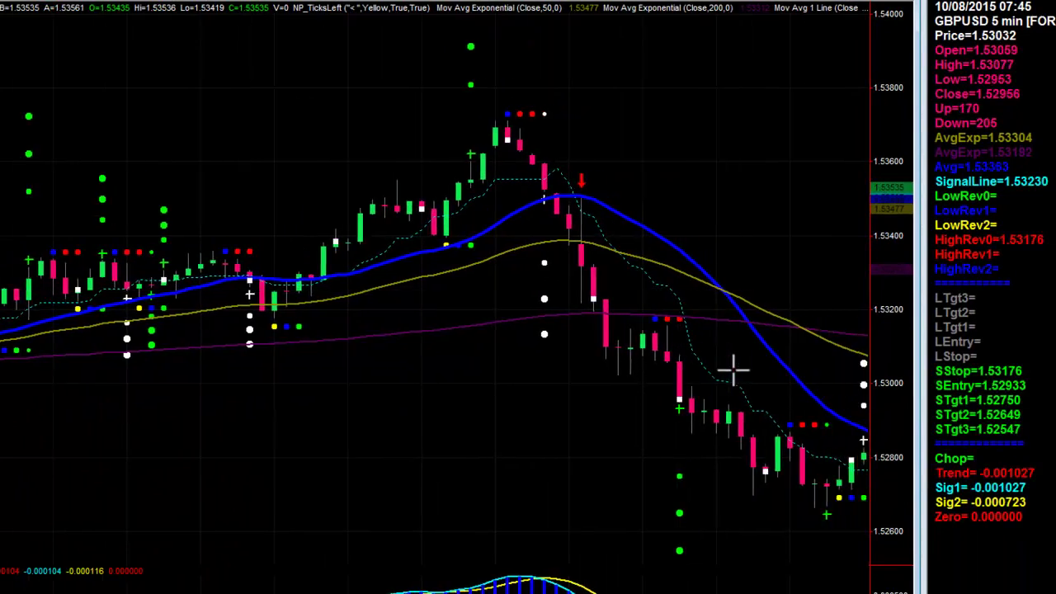
pyautogui.moveTo(661, 513)
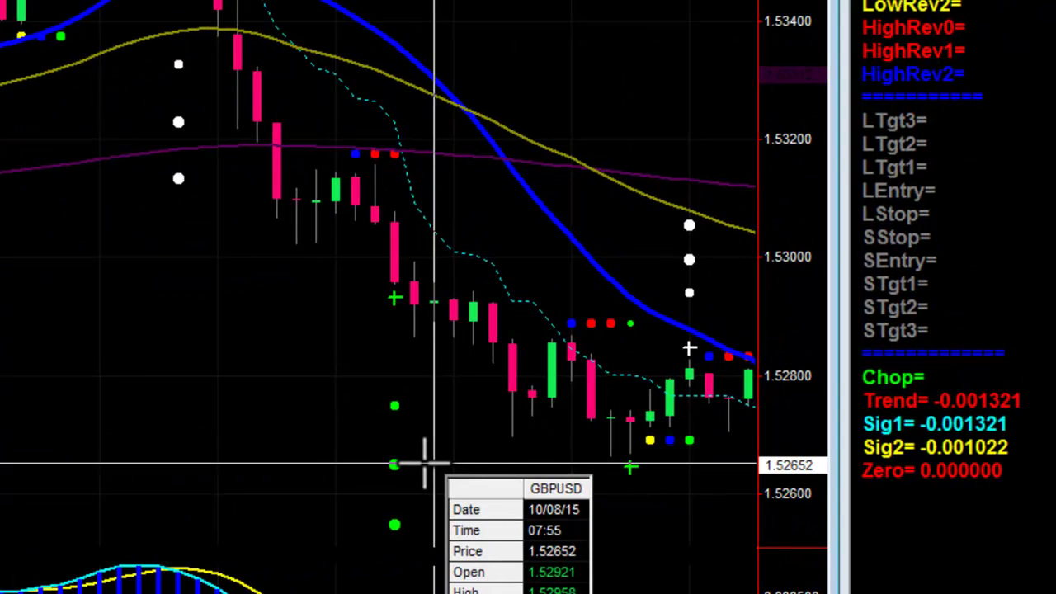
pyautogui.scroll(-3, 420, 460)
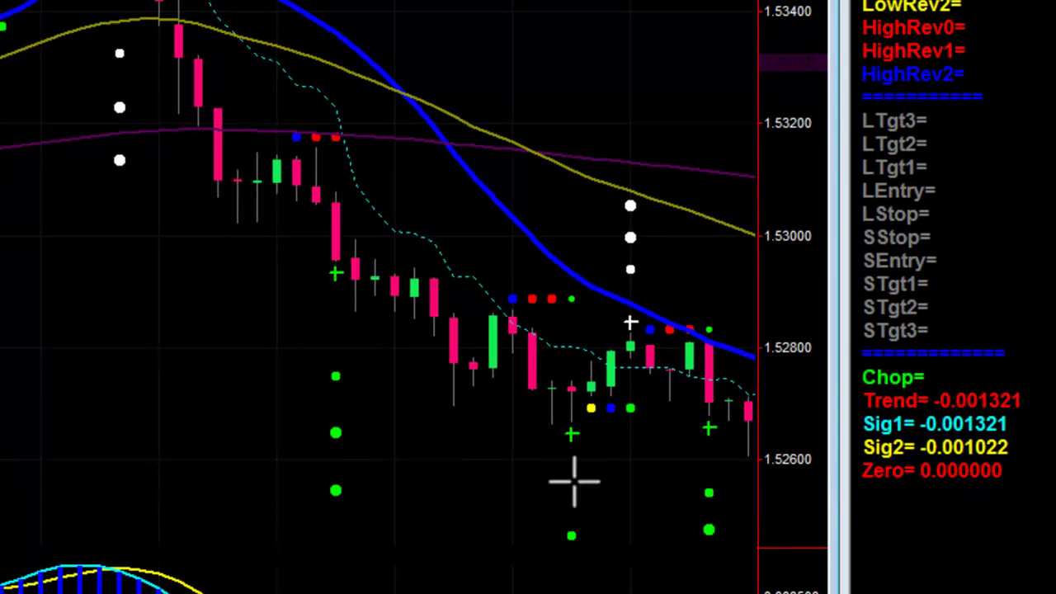
# - Inspect the GBPUSD short setup at the 09:20 bar and the following bars, including the price data of the 09:30 bar
pyautogui.moveTo(730, 438)
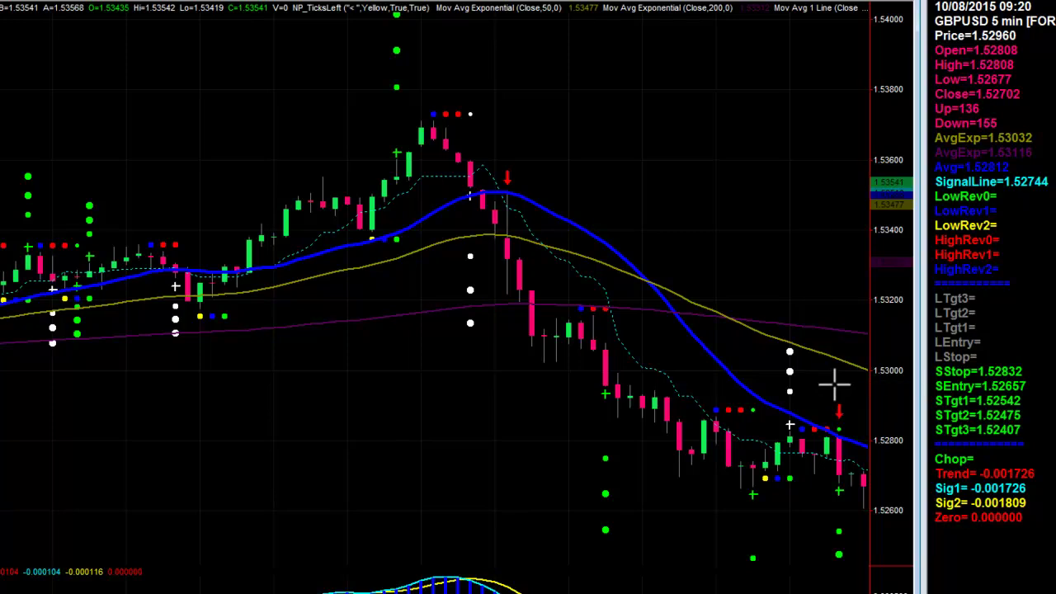
pyautogui.hscroll(6, 835, 384)
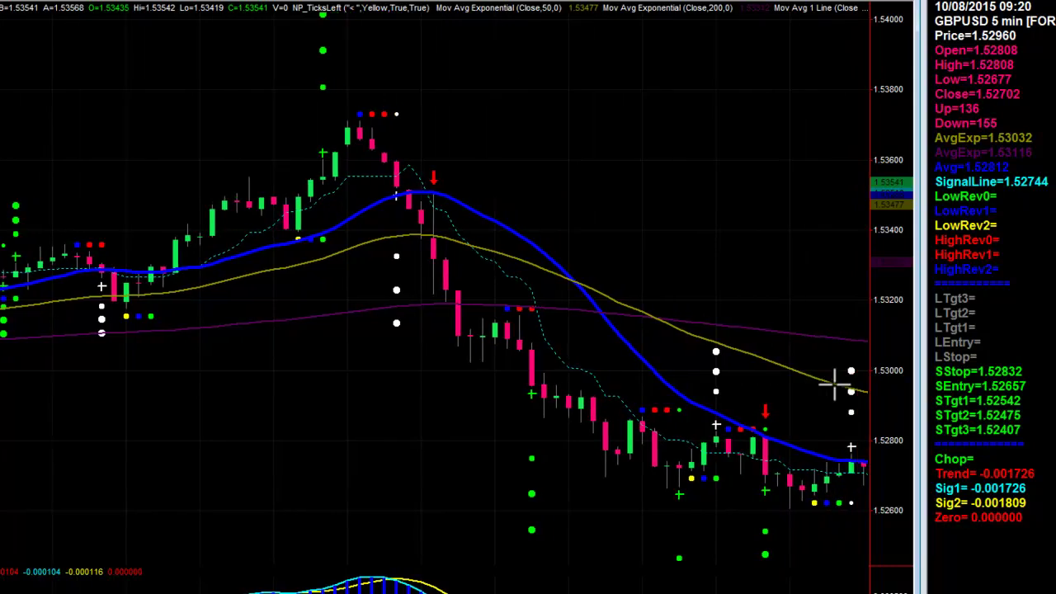
pyautogui.hscroll(1, 836, 384)
pyautogui.hscroll(1, 771, 475)
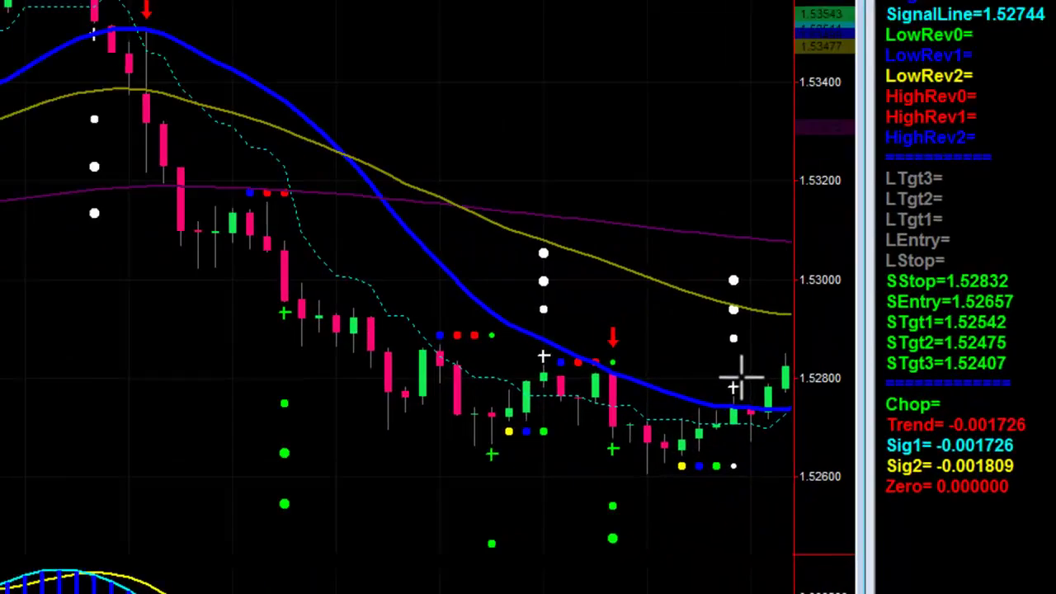
pyautogui.middleClick(648, 376)
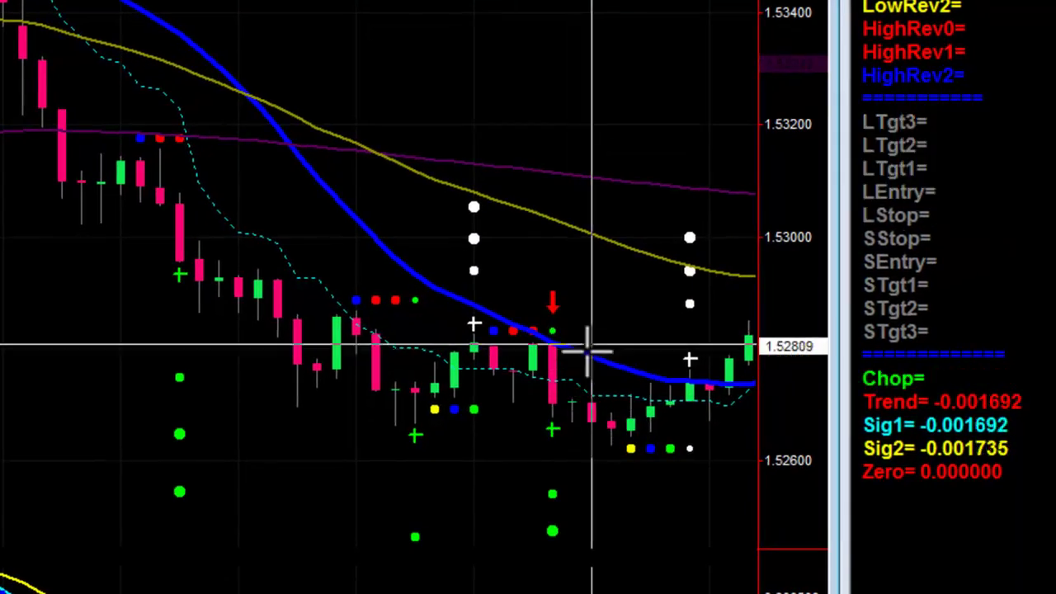
pyautogui.moveTo(590, 347); pyautogui.dragTo(591, 362)
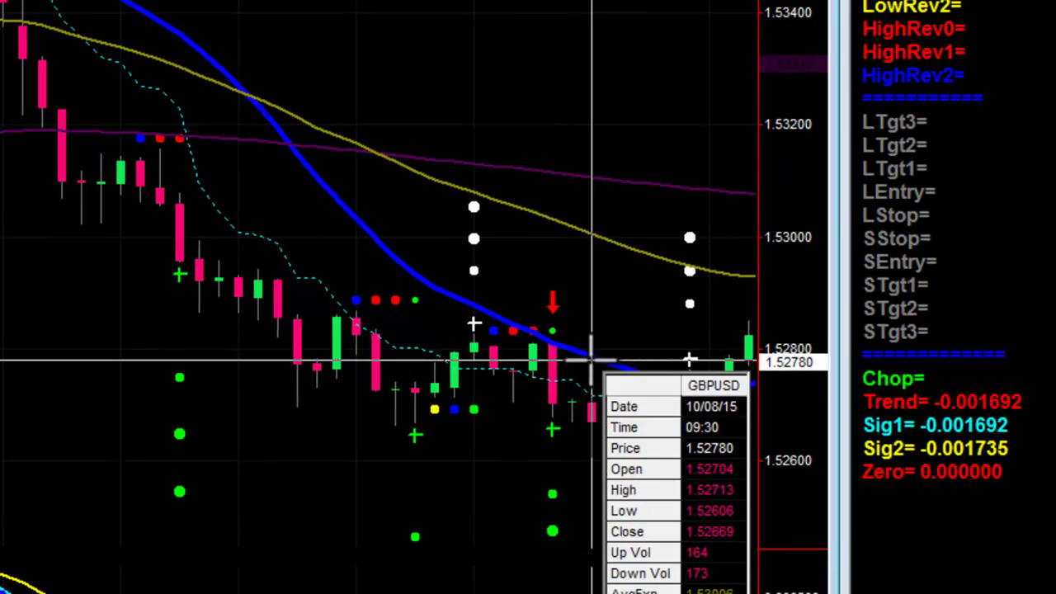
# - Examine the GBPUSD long setup with white target dots that follows the 09:30 bar, including the price data of the 10:50 bar
pyautogui.hscroll(4, 707, 370)
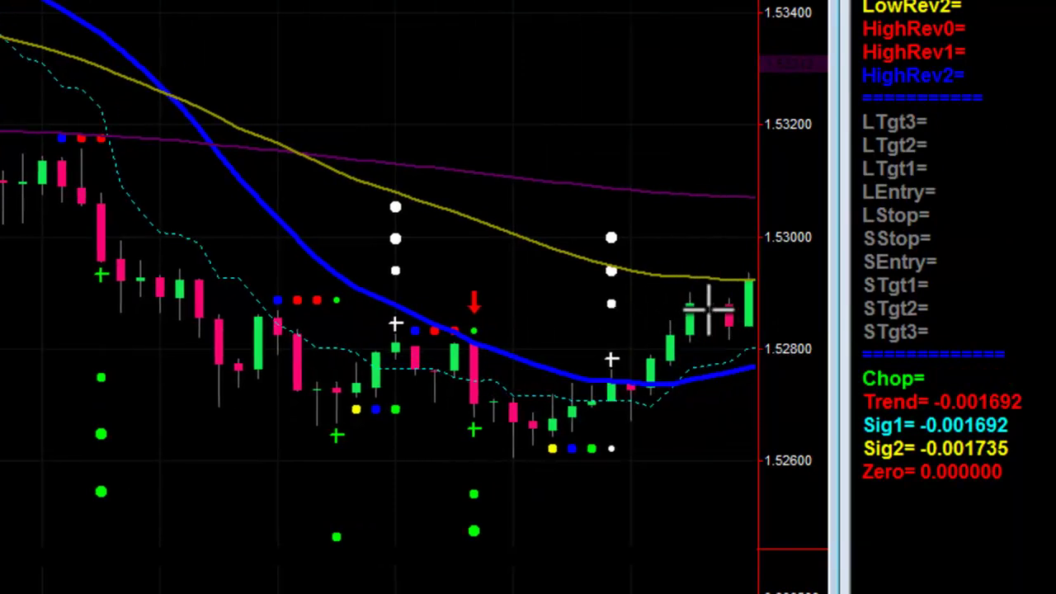
pyautogui.hscroll(1, 627, 297)
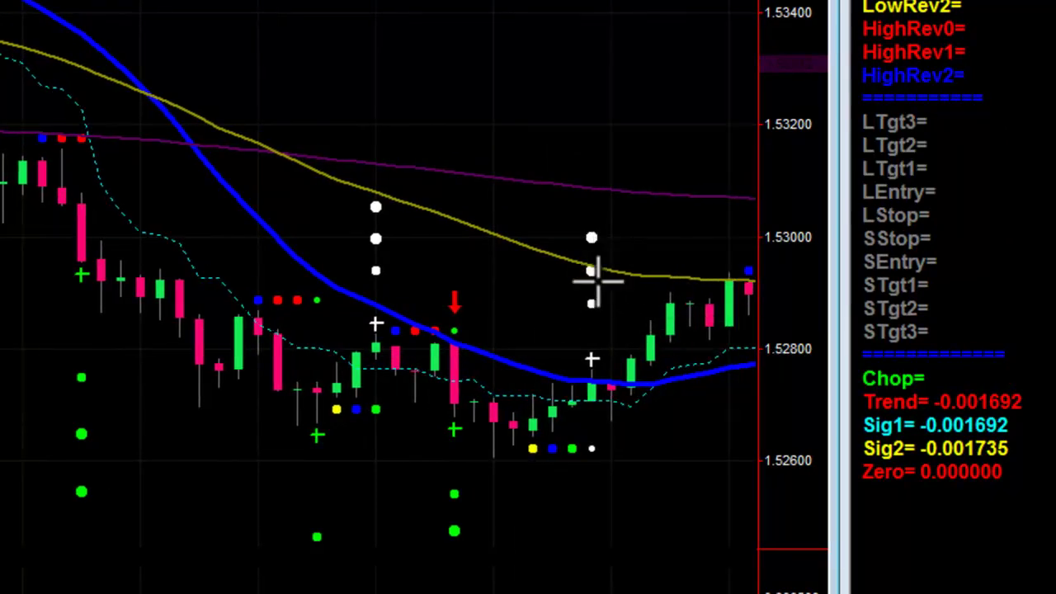
pyautogui.hscroll(5, 592, 272)
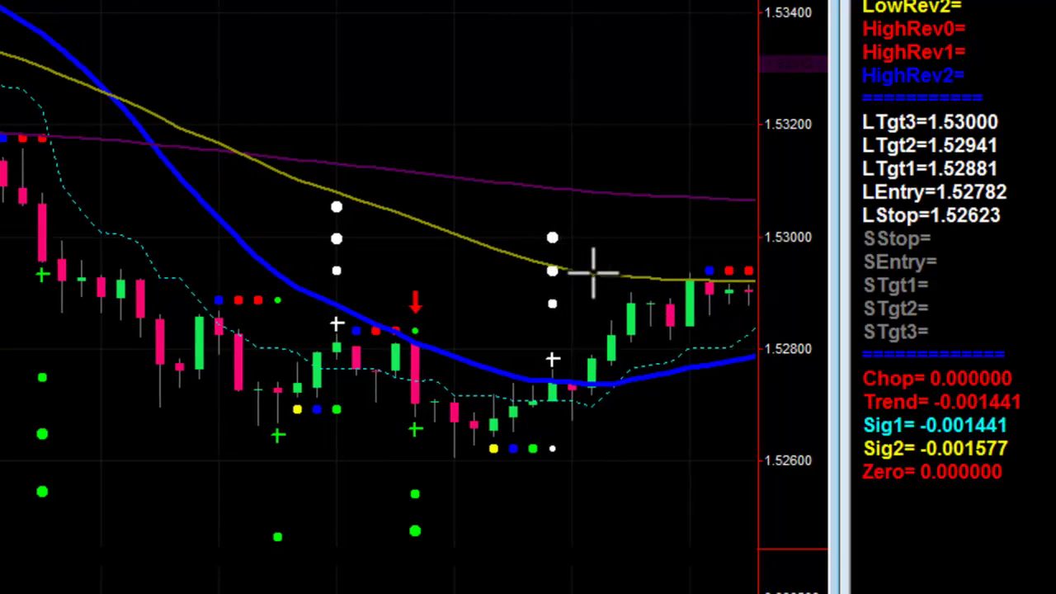
pyautogui.hscroll(1, 592, 272)
pyautogui.middleClick(514, 236)
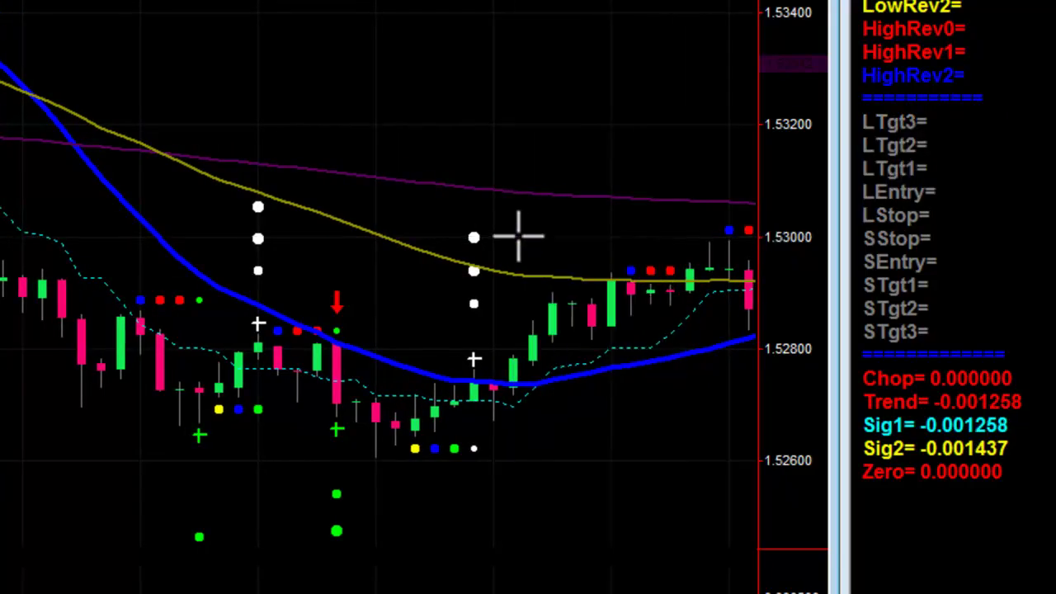
pyautogui.middleClick(692, 239)
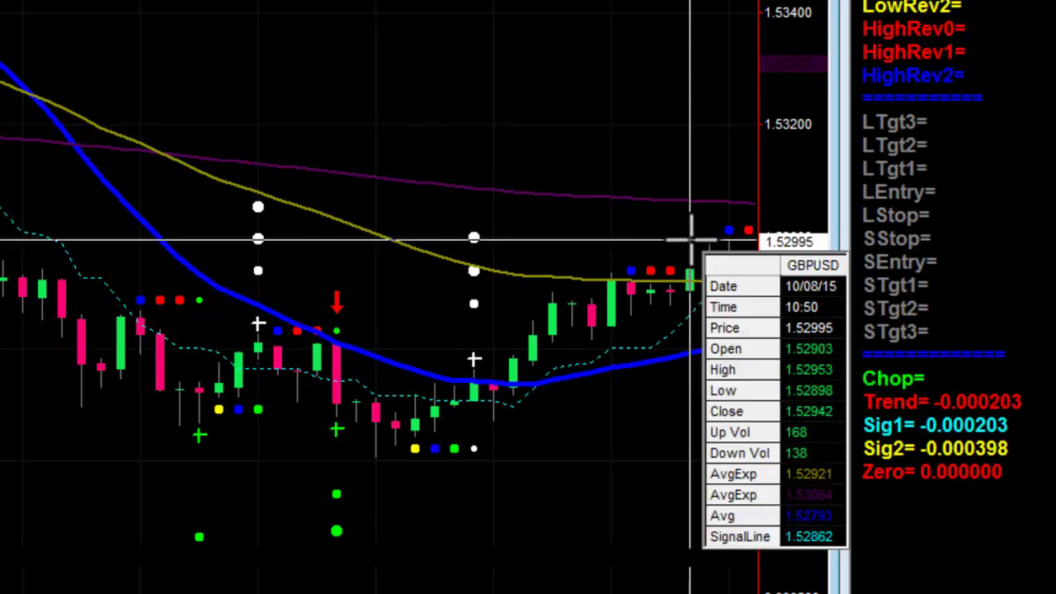
# - Examine the two long setups with green target dots during the GBPUSD rally, checking the first setup's targets against the following bars
pyautogui.scroll(-5, 691, 240)
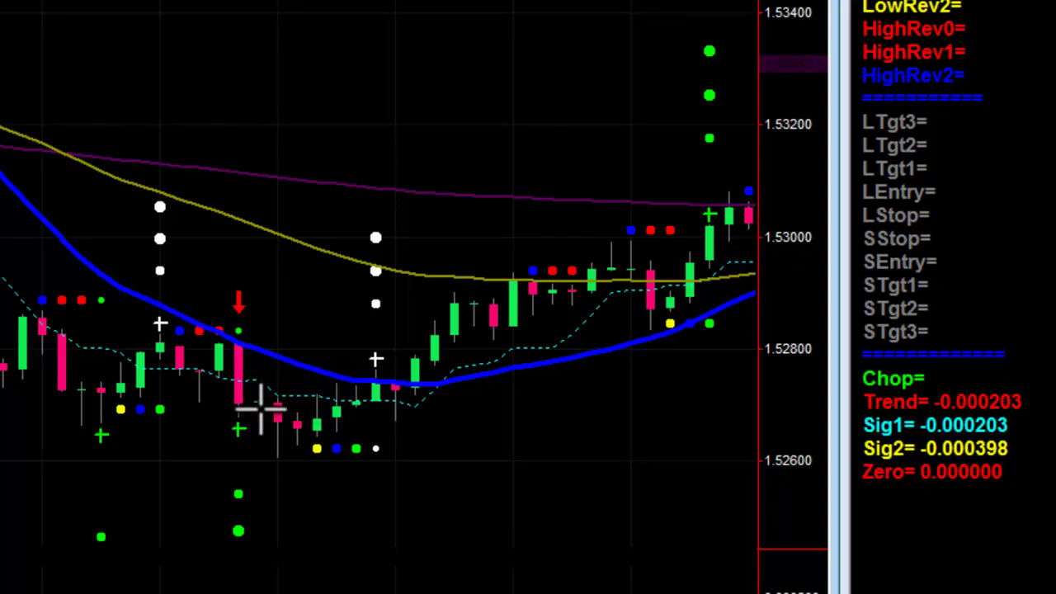
pyautogui.click(702, 338)
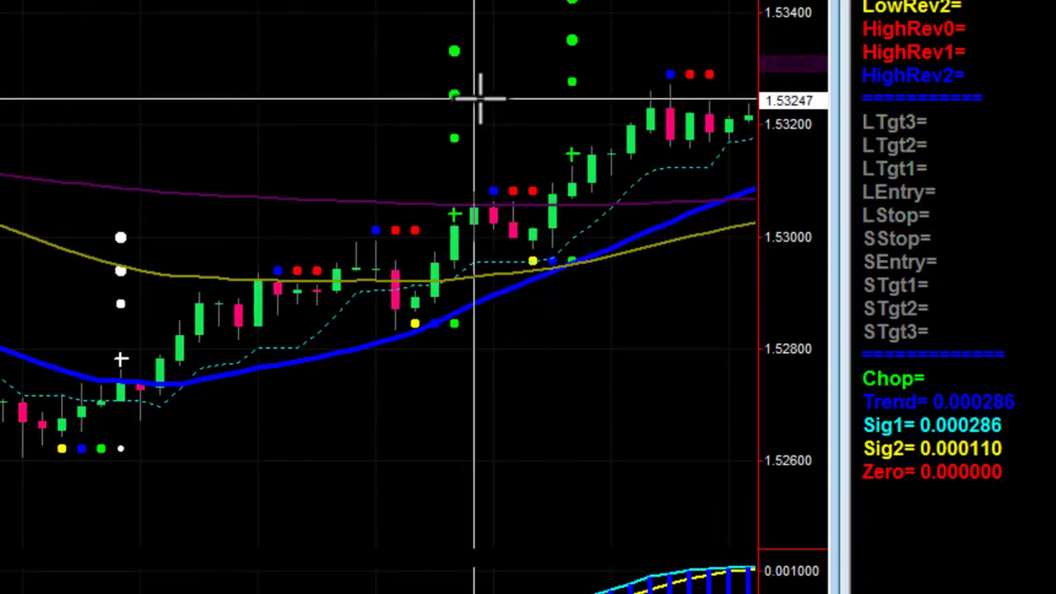
pyautogui.middleClick(479, 97)
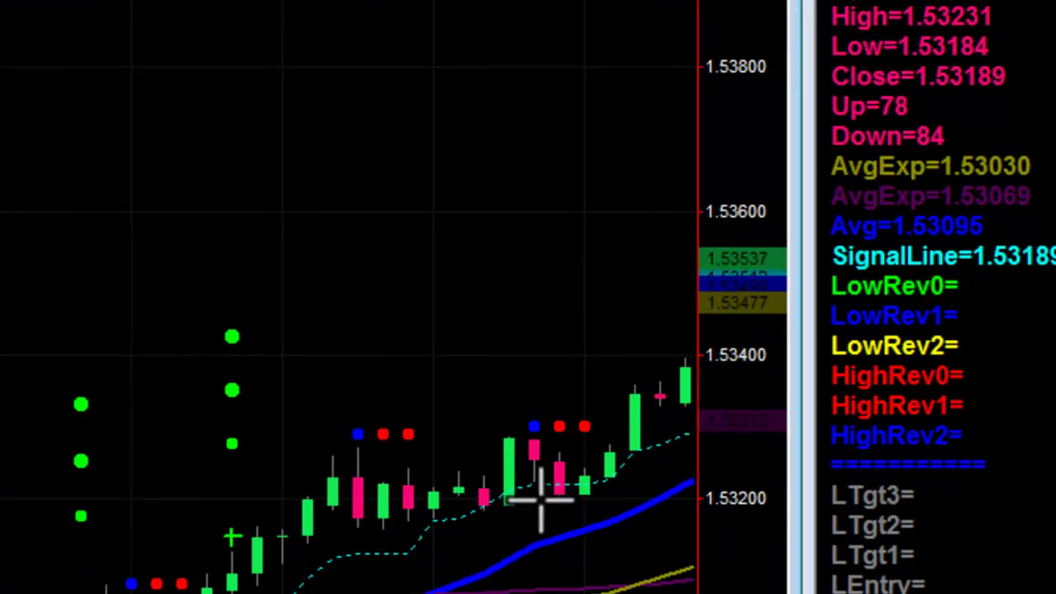
# - Inspect the pullback bars under the high-reversal dots near 1.53200, and follow the signal line up to the white short setup at the rally's end
pyautogui.moveTo(536, 513); pyautogui.dragTo(536, 511)
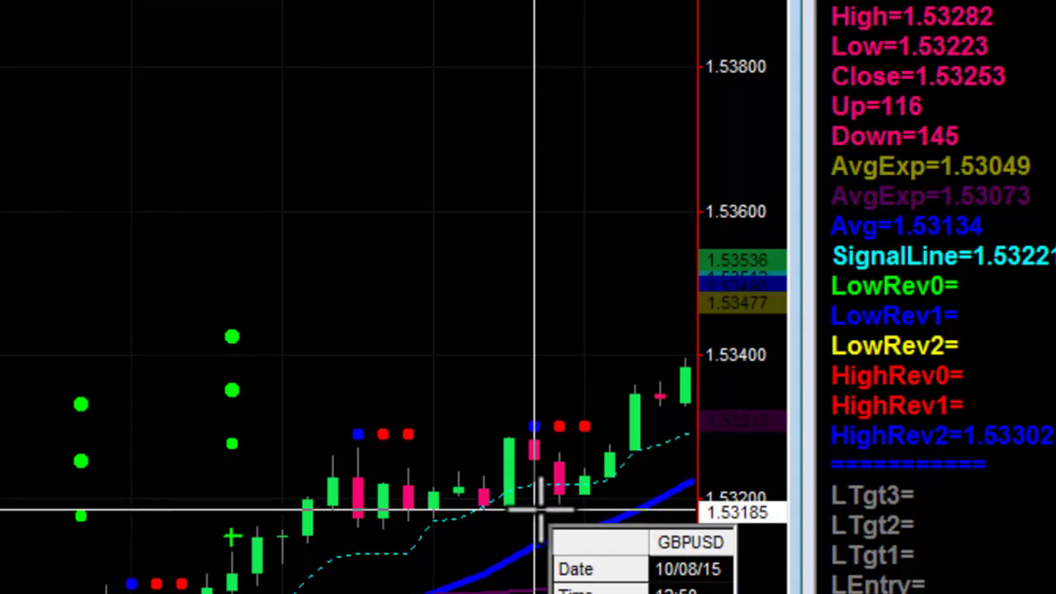
pyautogui.moveTo(537, 512); pyautogui.dragTo(538, 512)
pyautogui.click(132, 398)
pyautogui.moveTo(137, 398); pyautogui.dragTo(160, 402)
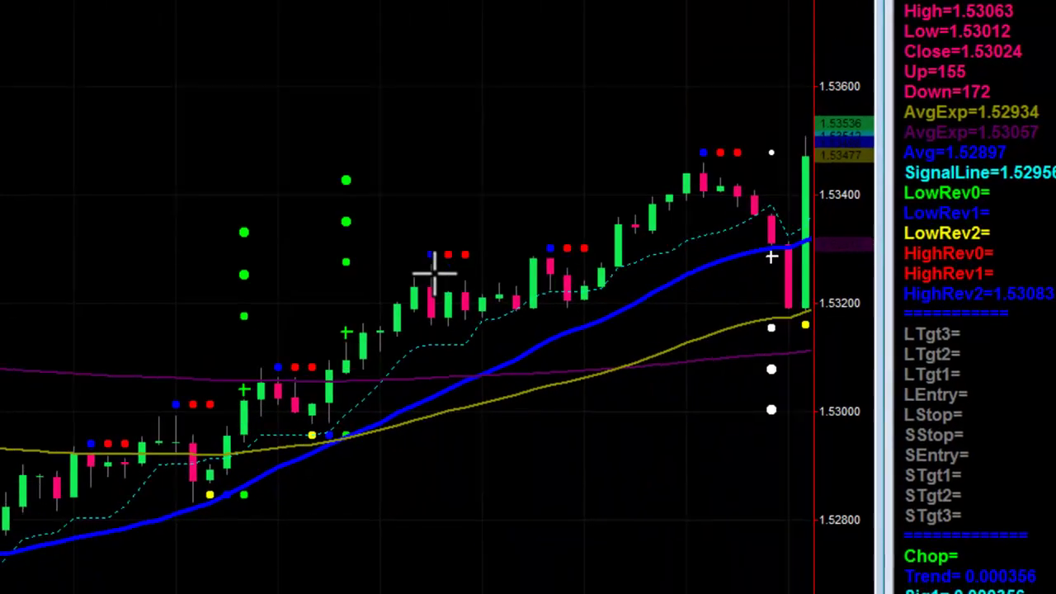
pyautogui.click(737, 228)
pyautogui.middleClick(737, 228)
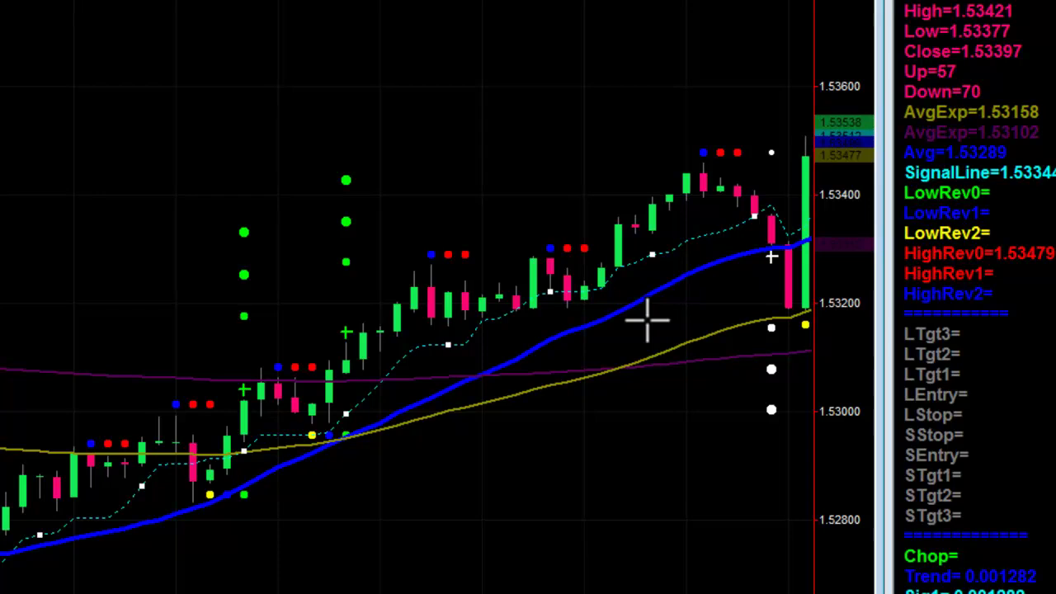